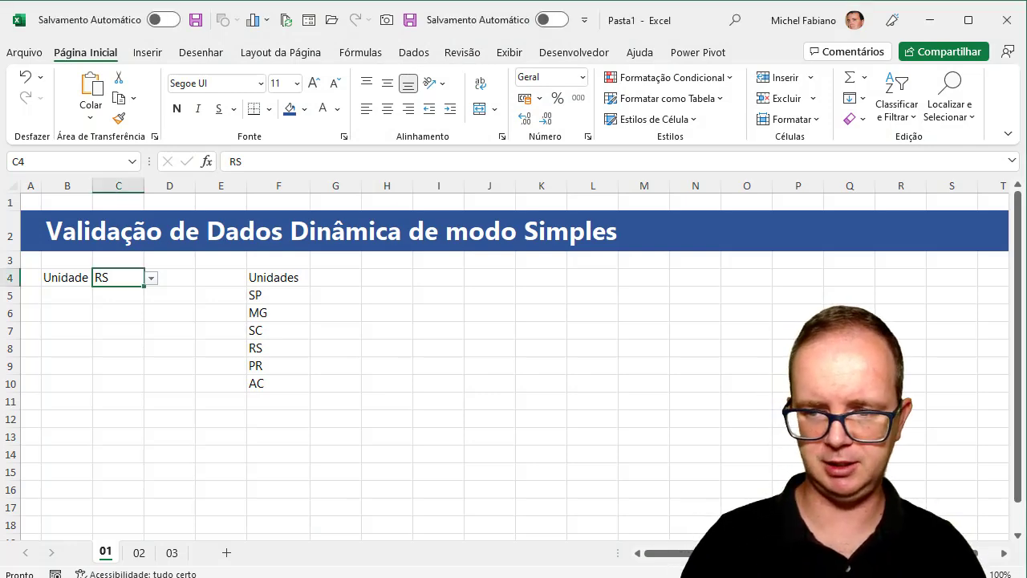
Step: Pick SP, then SC, from the Unidade dropdown in C4 on sheet 01
{"action": "scroll", "coordinate": [513, 361], "scroll_direction": "up", "scroll_amount": 4, "text": "ctrl"}
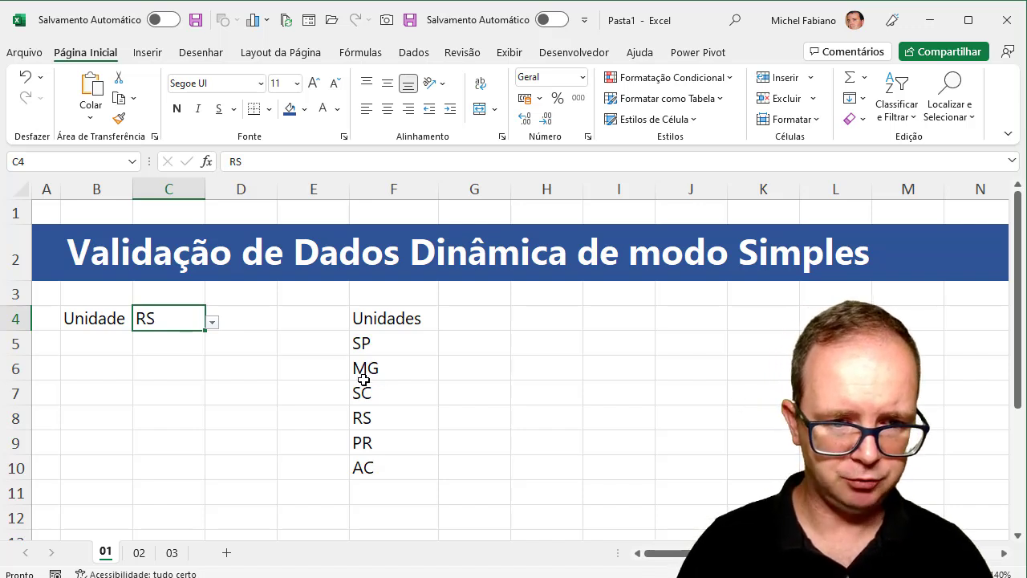
{"action": "left_click", "coordinate": [213, 323]}
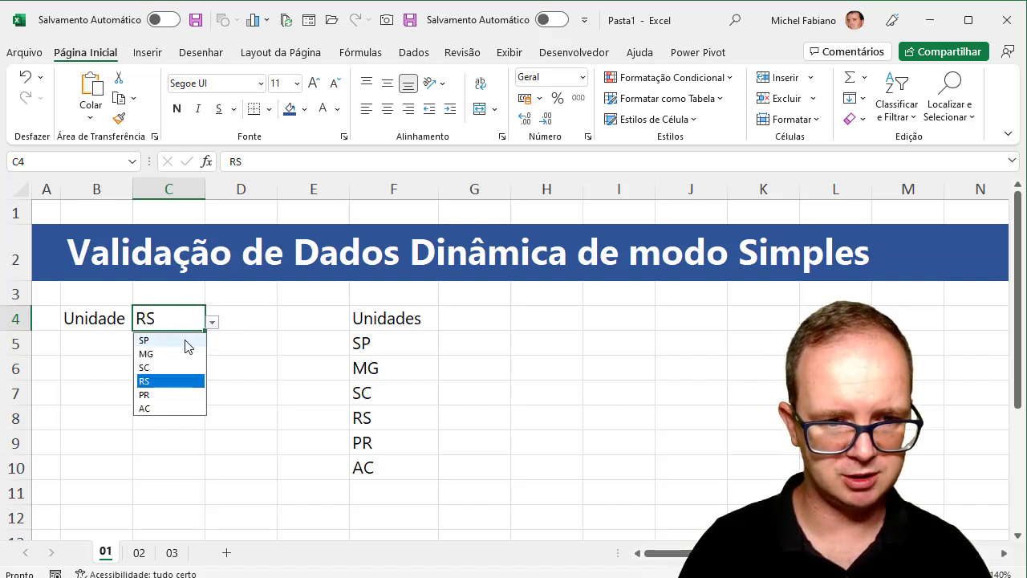
{"action": "left_click", "coordinate": [161, 340]}
{"action": "left_click", "coordinate": [213, 323]}
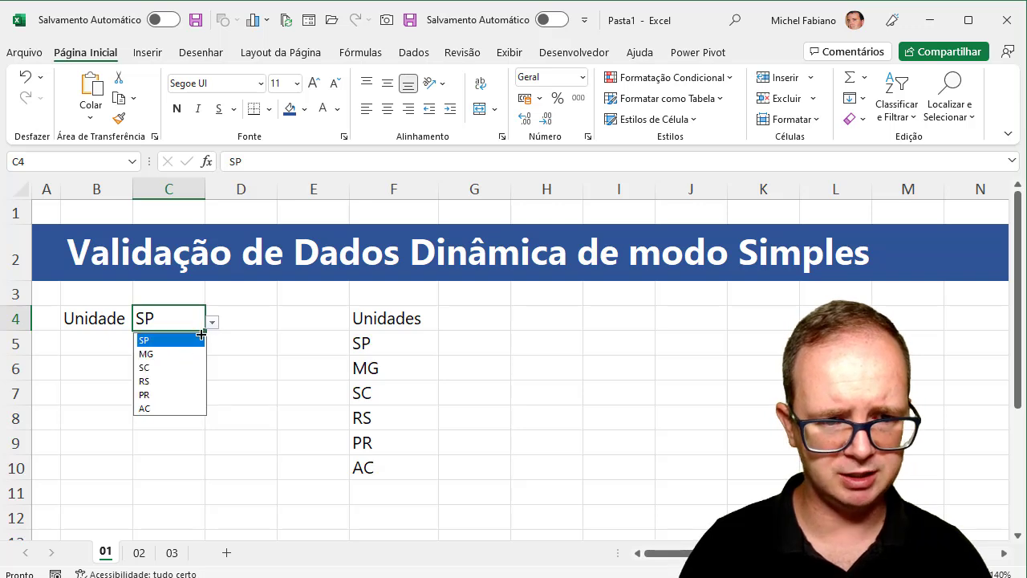
{"action": "left_click", "coordinate": [172, 368]}
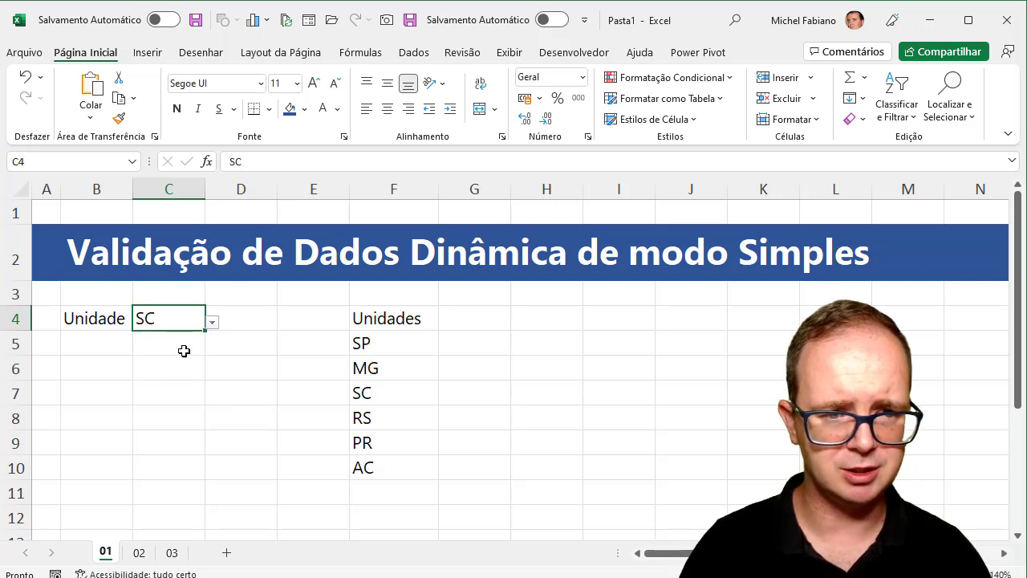
Step: Select the unit list F5:F10 to show the source, then return to C4
{"action": "left_click", "coordinate": [393, 336]}
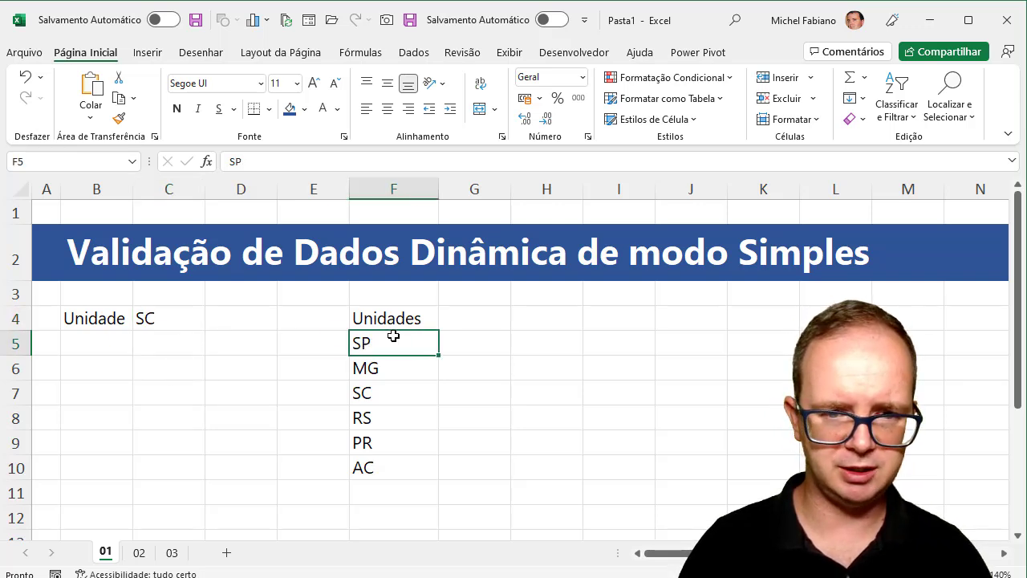
{"action": "left_click_drag", "start_coordinate": [393, 335], "coordinate": [380, 463]}
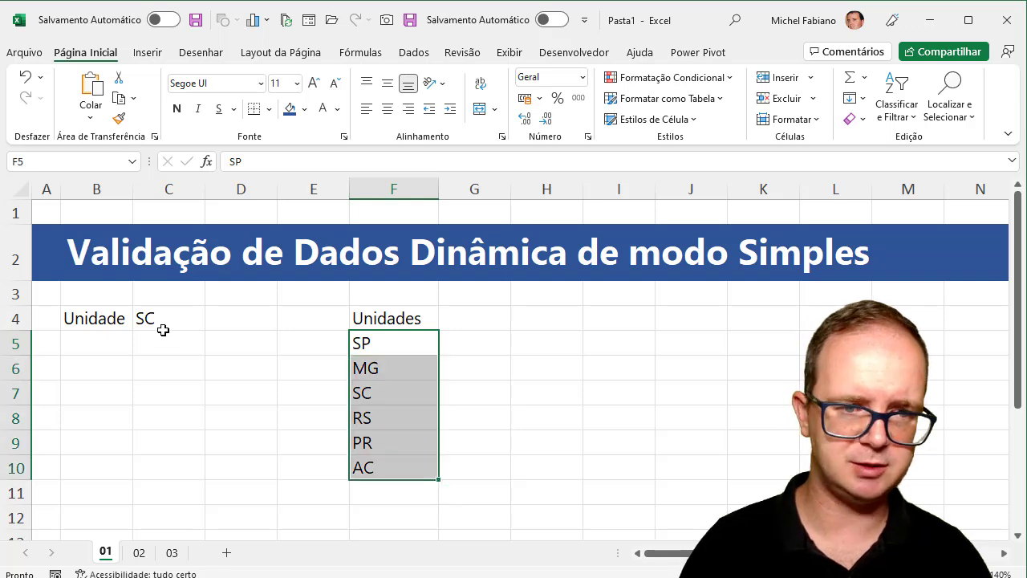
{"action": "left_click", "coordinate": [168, 321]}
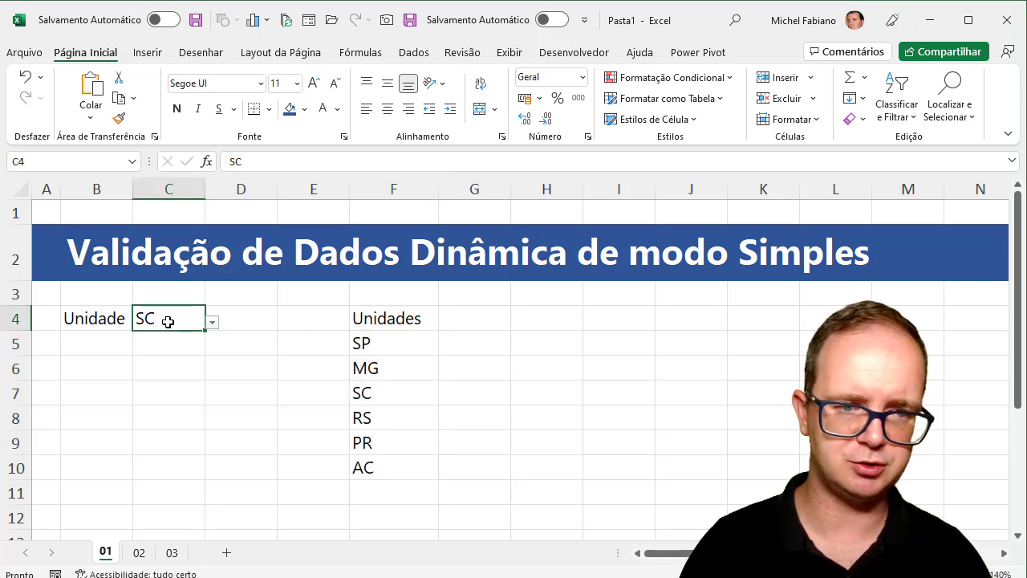
Step: On sheet 02, add AM as a new row in F12 of the Unidades table
{"action": "left_click", "coordinate": [139, 553]}
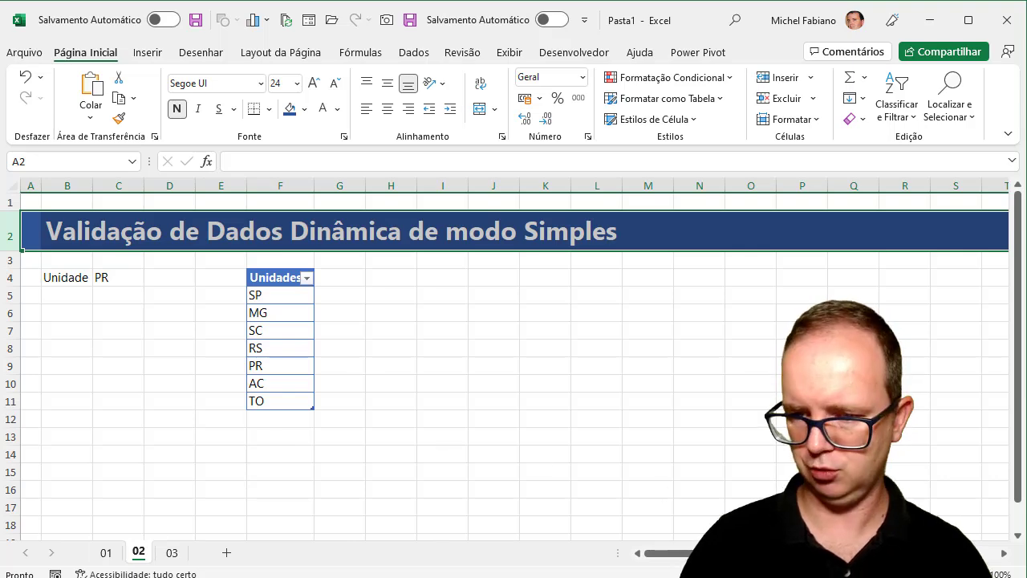
{"action": "scroll", "coordinate": [513, 361], "scroll_direction": "up", "scroll_amount": 2, "text": "ctrl"}
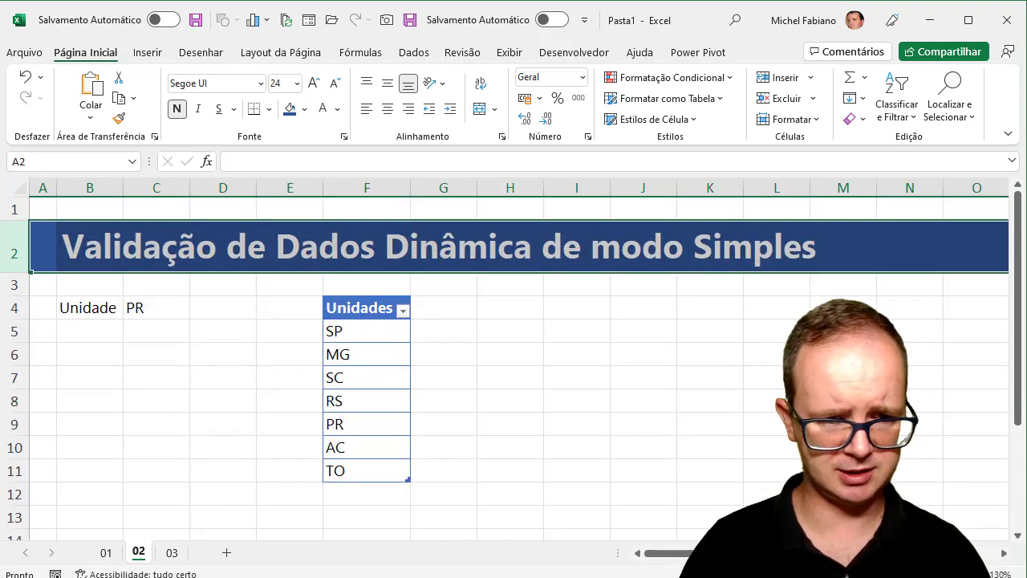
{"action": "left_click", "coordinate": [392, 488]}
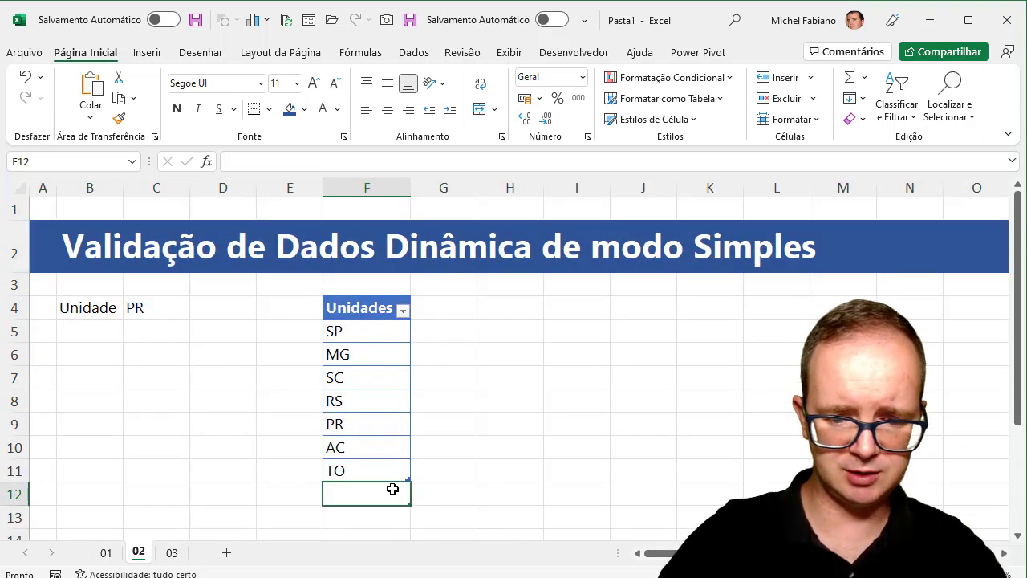
{"action": "type", "text": "AM"}
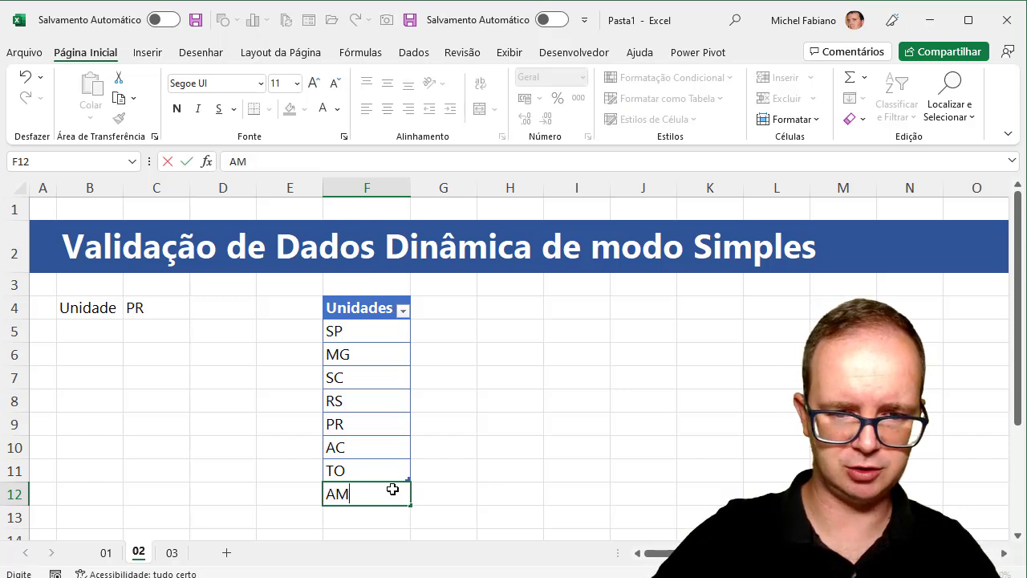
{"action": "key", "text": "Return"}
Step: Confirm C4's unit dropdown now offers AM, then go to sheet 03
{"action": "left_click", "coordinate": [186, 316]}
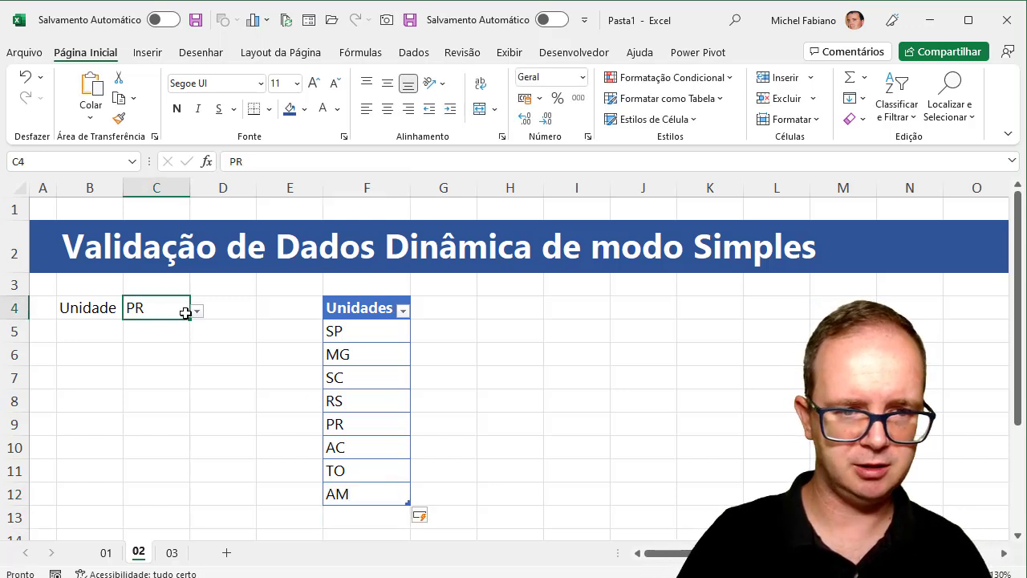
{"action": "left_click", "coordinate": [197, 313]}
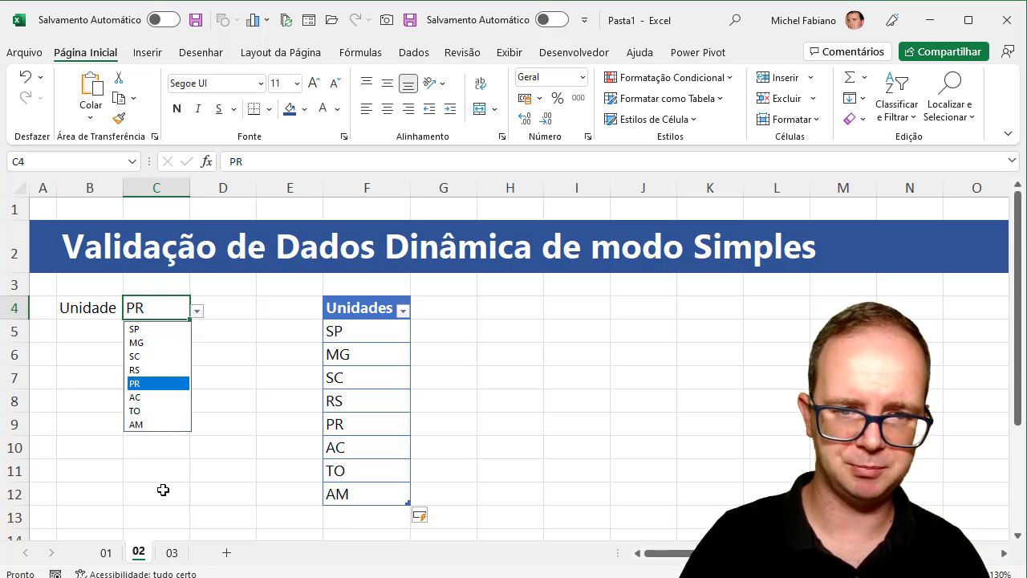
{"action": "left_click", "coordinate": [172, 552]}
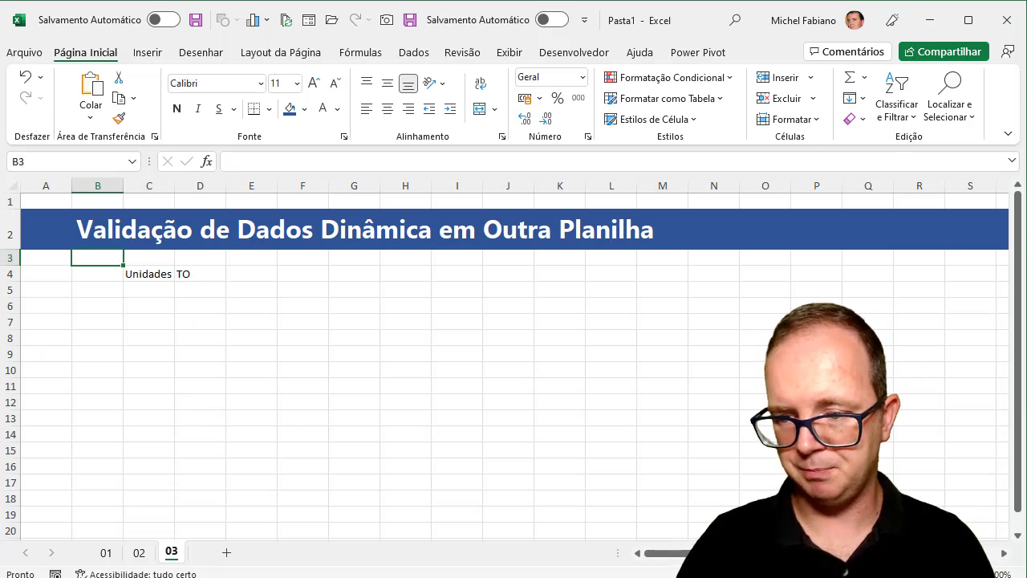
Step: Check that D4's unit list on sheet 03 offers AM, keeping TO, then return to sheet 01
{"action": "scroll", "coordinate": [514, 361], "scroll_direction": "up", "scroll_amount": 5, "text": "ctrl"}
{"action": "scroll", "coordinate": [514, 361], "scroll_direction": "up", "scroll_amount": 1, "text": "ctrl"}
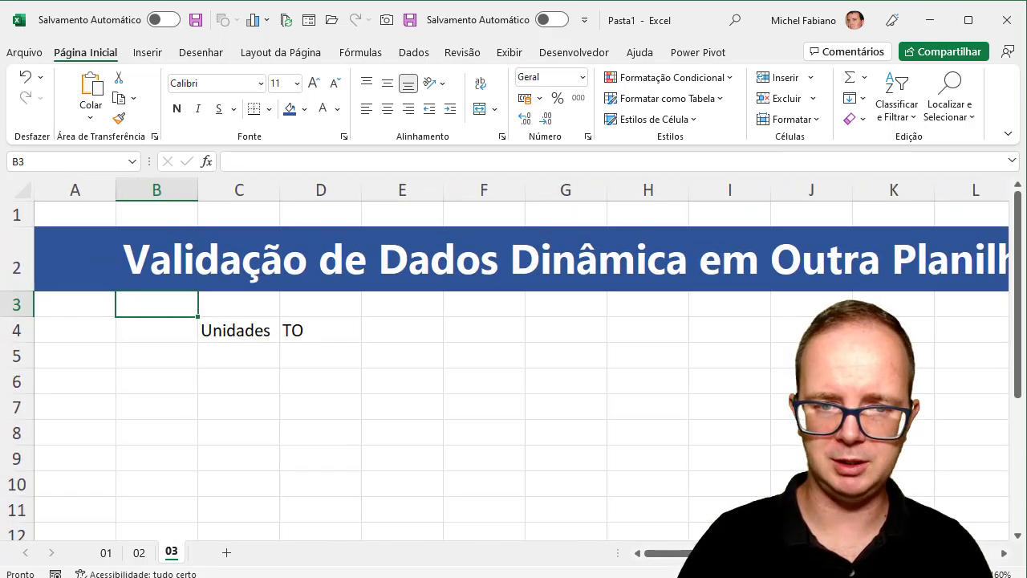
{"action": "left_click", "coordinate": [315, 328]}
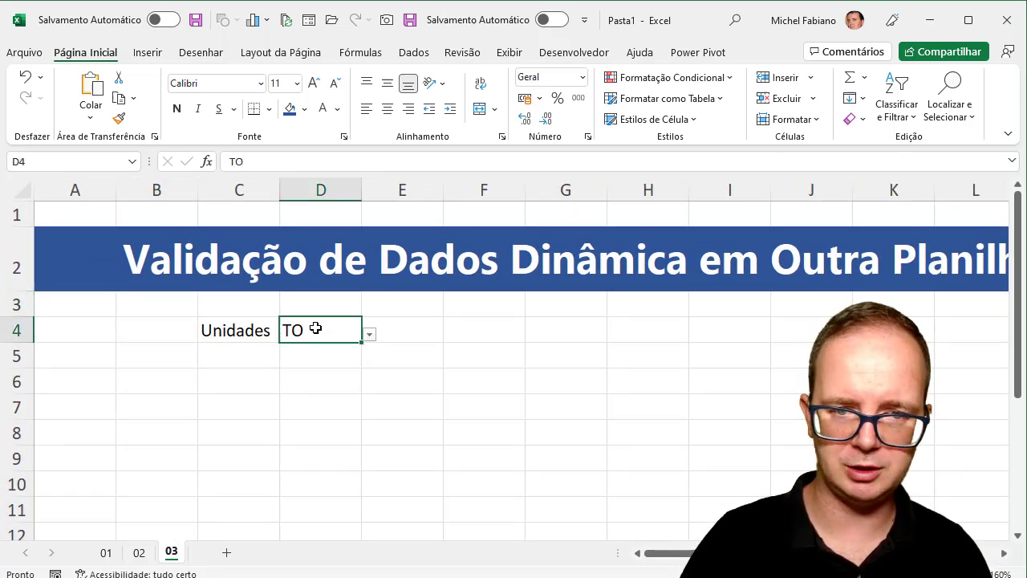
{"action": "left_click", "coordinate": [370, 336]}
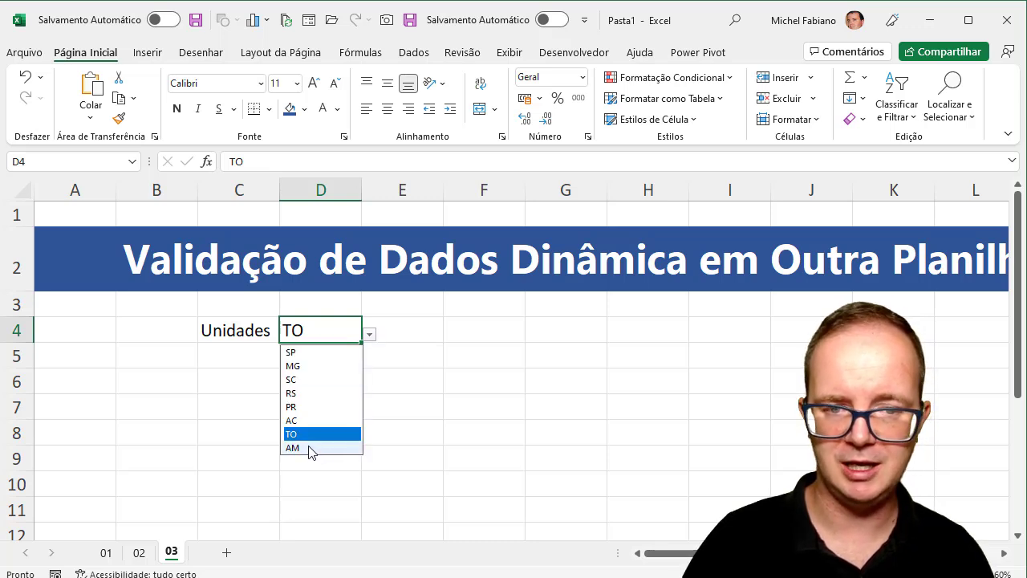
{"action": "left_click", "coordinate": [433, 410]}
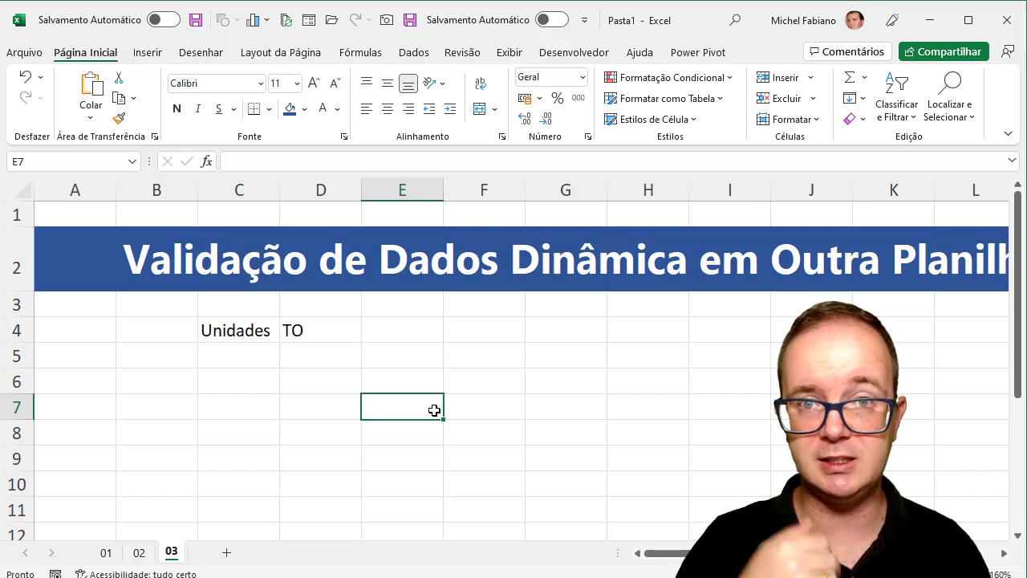
{"action": "left_click", "coordinate": [104, 553]}
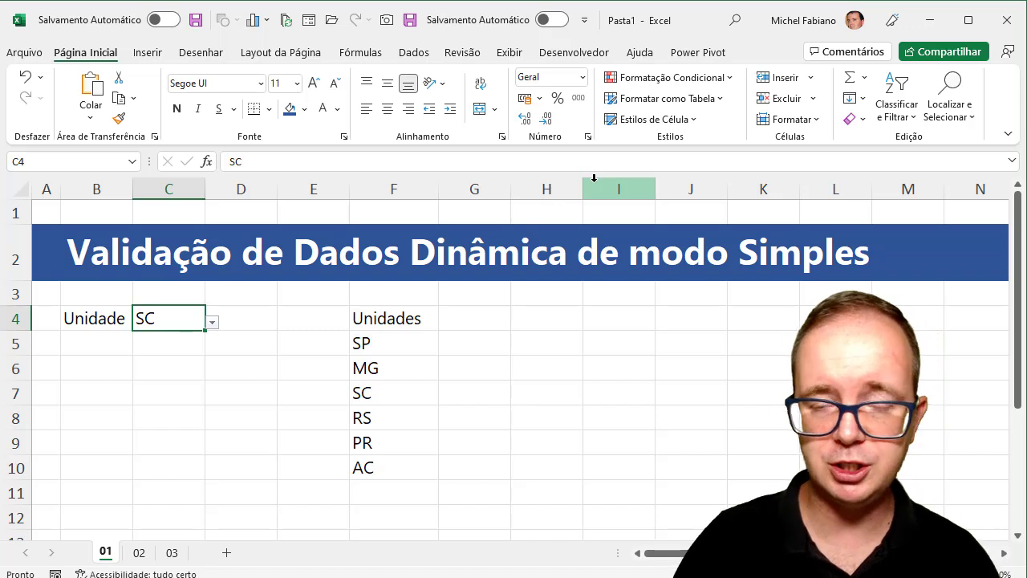
Step: Clear all data validation rules from cell C4 on sheet 01
{"action": "left_click", "coordinate": [411, 53]}
{"action": "left_click", "coordinate": [710, 119]}
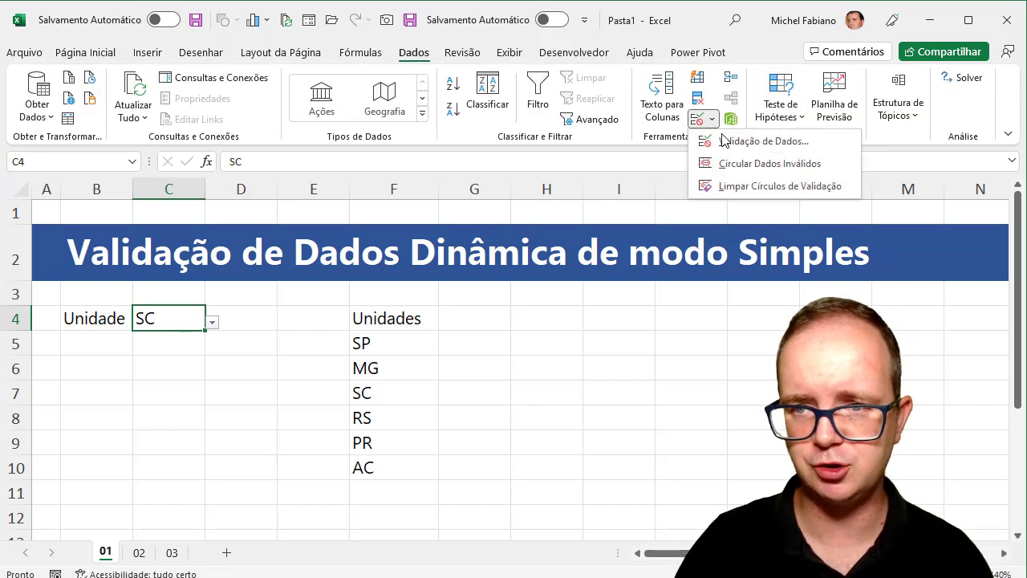
{"action": "left_click", "coordinate": [734, 143]}
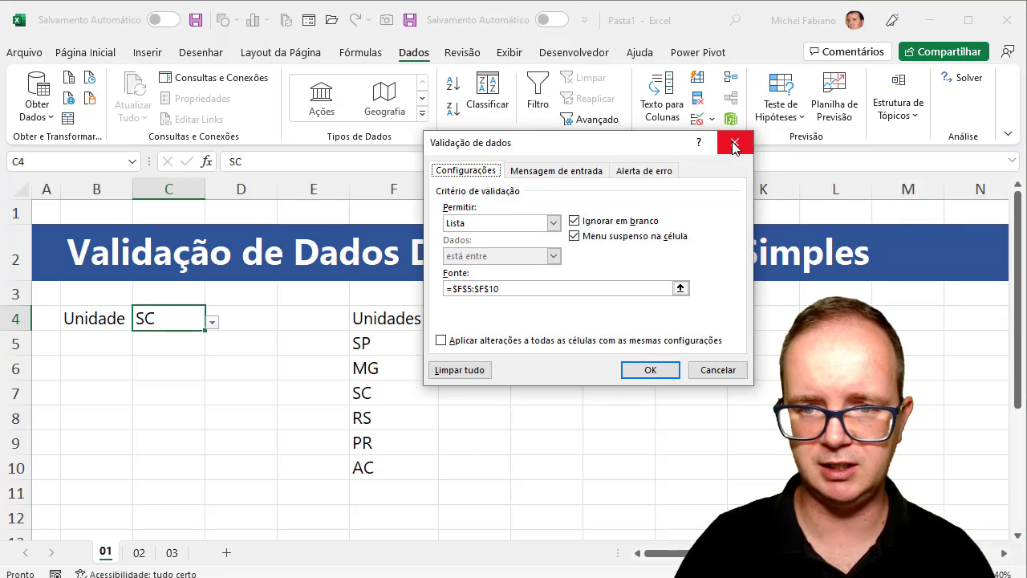
{"action": "left_click", "coordinate": [484, 370]}
{"action": "left_click", "coordinate": [640, 372]}
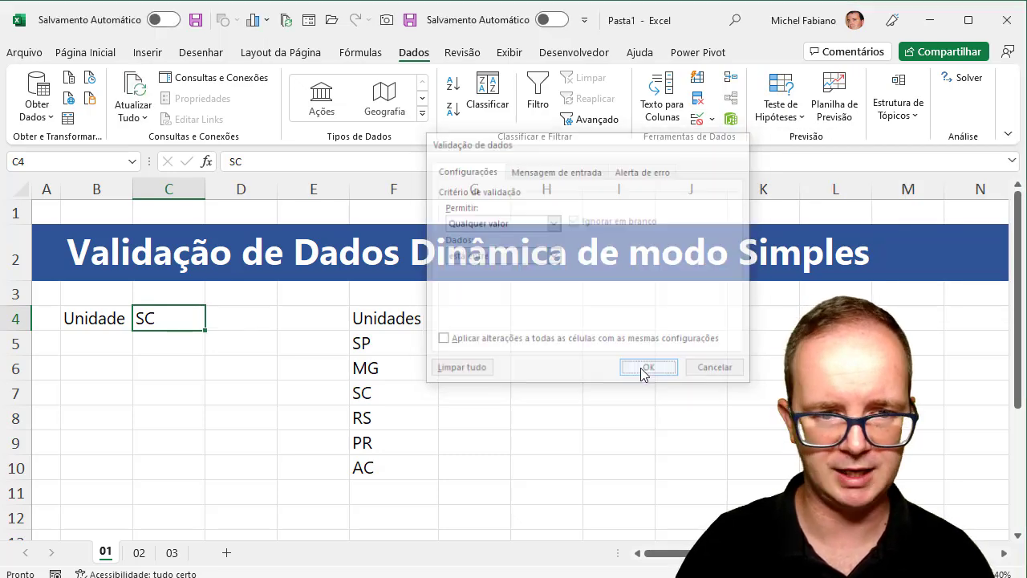
Step: Erase the SC value from cell C4
{"action": "right_click", "coordinate": [639, 374]}
{"action": "key", "text": "Escape"}
{"action": "left_click", "coordinate": [153, 320]}
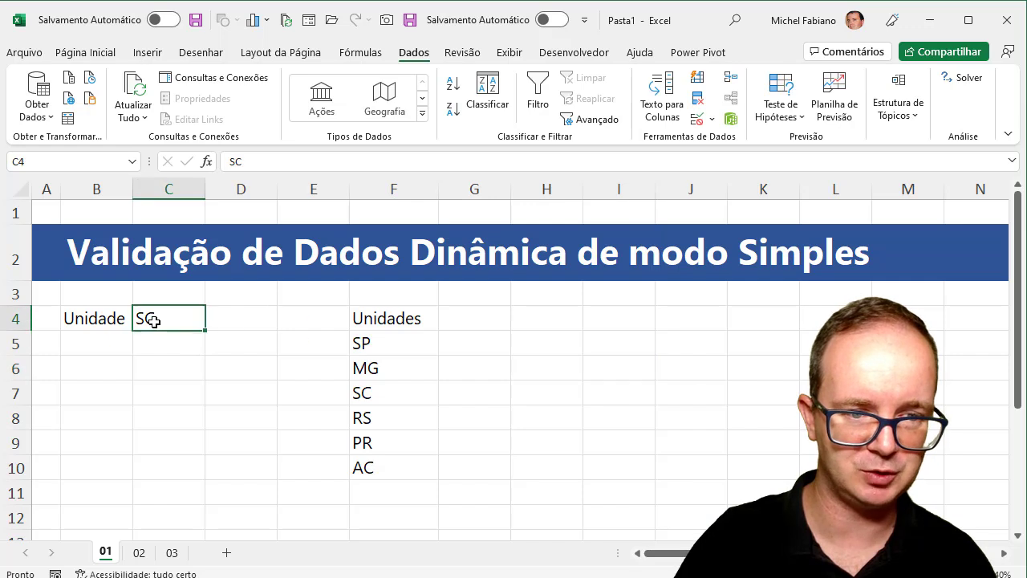
{"action": "key", "text": "Delete"}
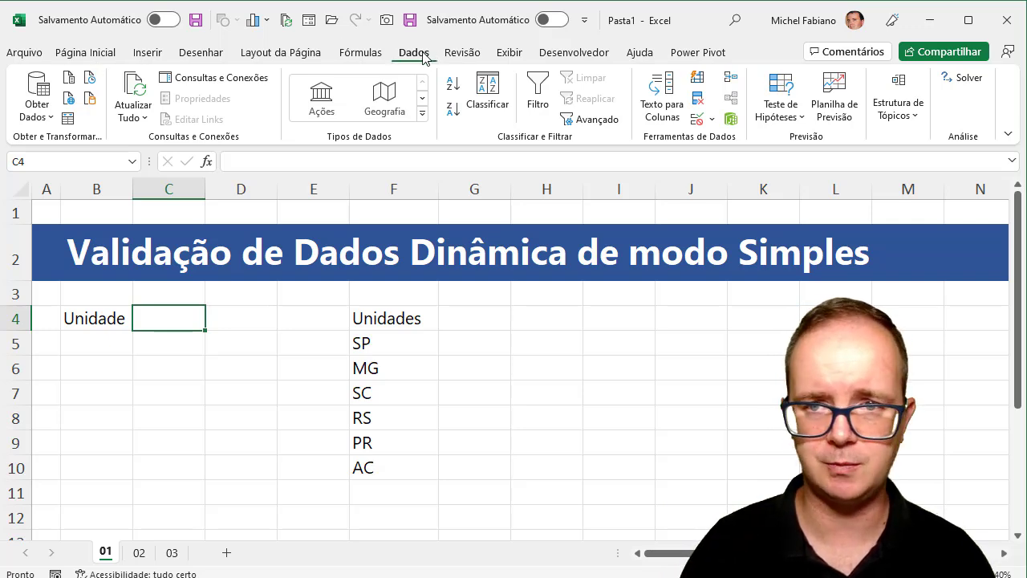
Step: Give C4 a List validation with source =$F$5:$F$10
{"action": "left_click", "coordinate": [712, 121]}
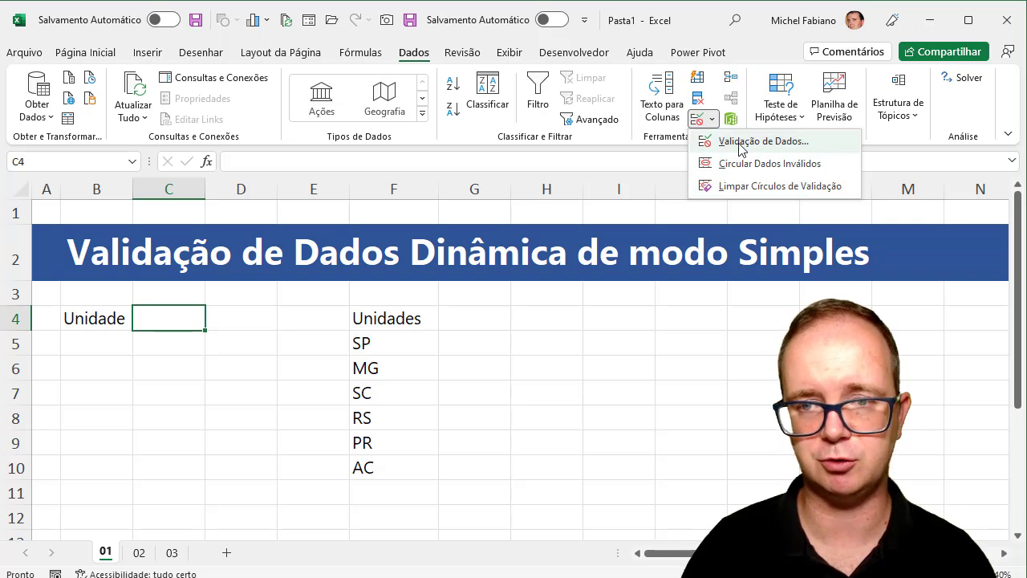
{"action": "left_click", "coordinate": [743, 146]}
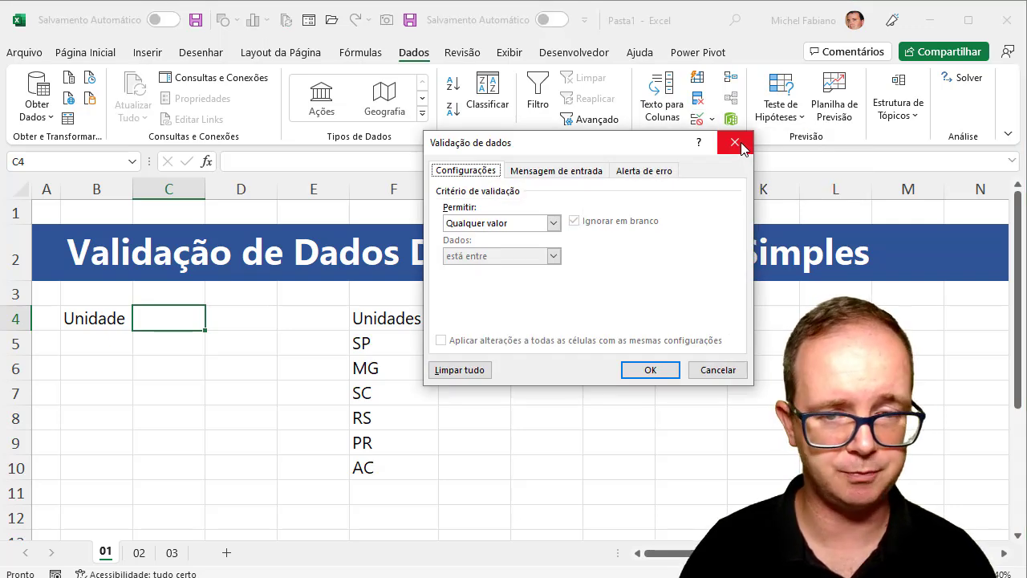
{"action": "left_click", "coordinate": [552, 225]}
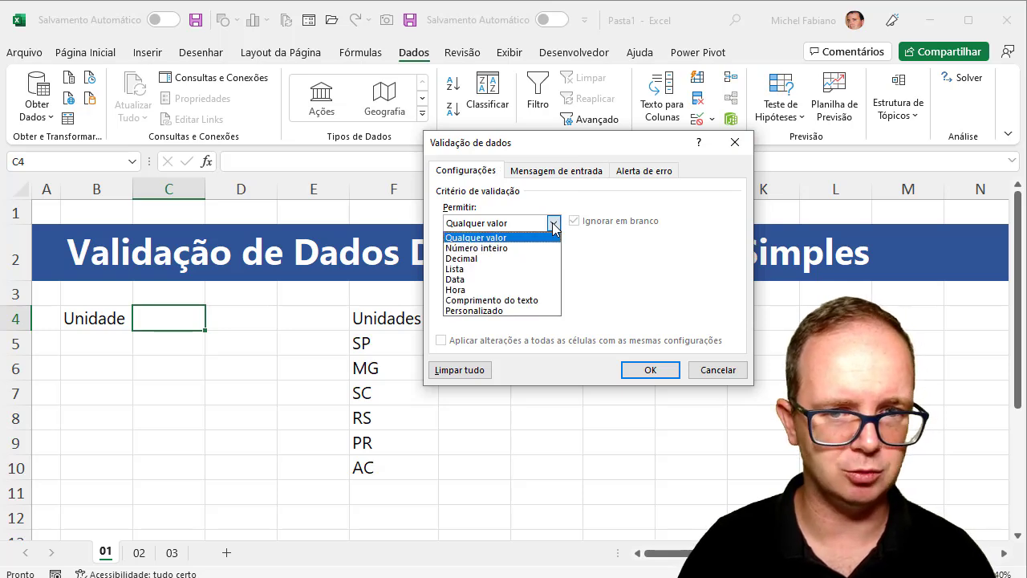
{"action": "left_click", "coordinate": [517, 276]}
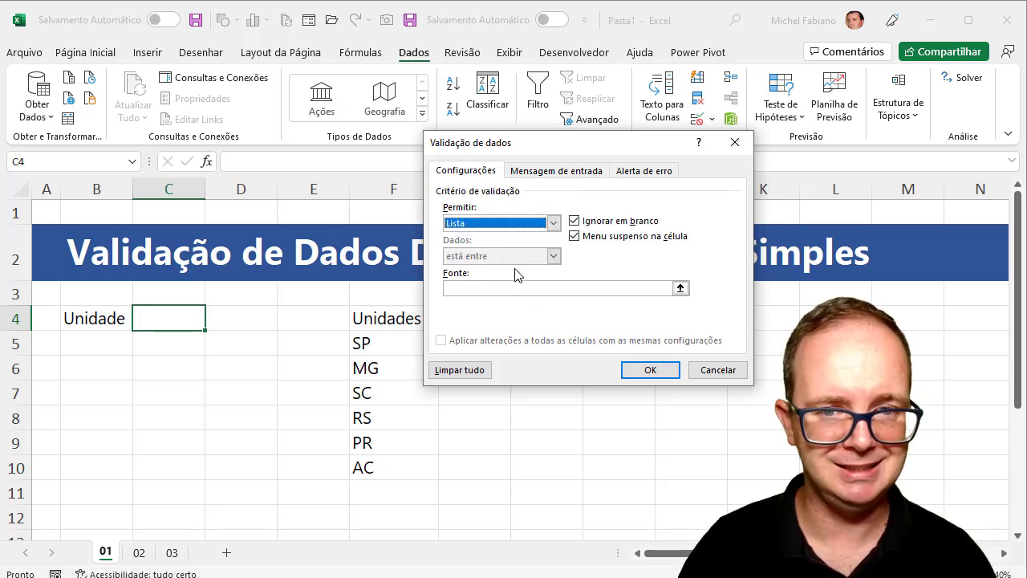
{"action": "left_click", "coordinate": [515, 288]}
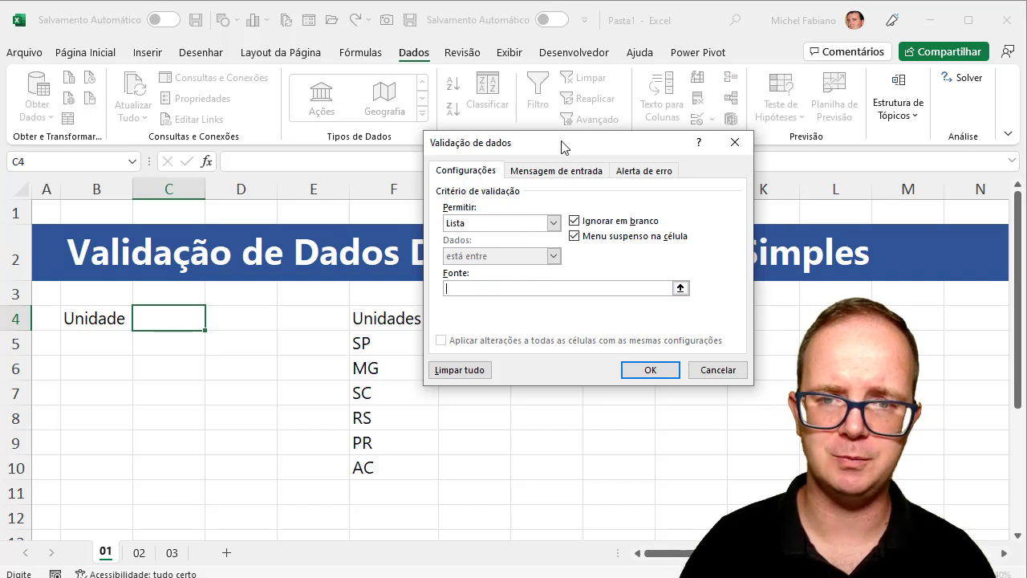
{"action": "left_click_drag", "start_coordinate": [562, 147], "coordinate": [565, 71]}
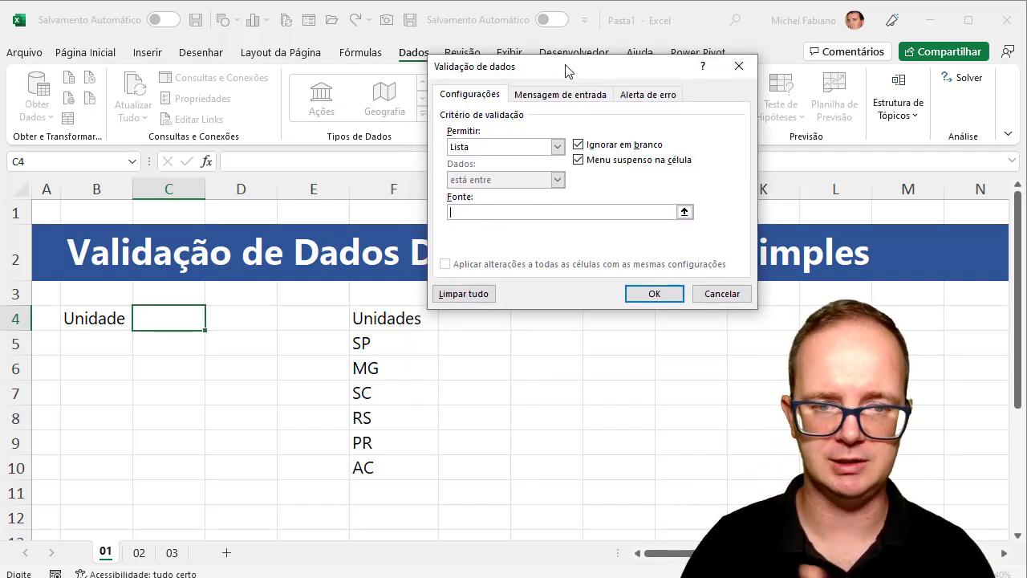
{"action": "left_click", "coordinate": [402, 346]}
{"action": "left_click_drag", "start_coordinate": [402, 346], "coordinate": [397, 458]}
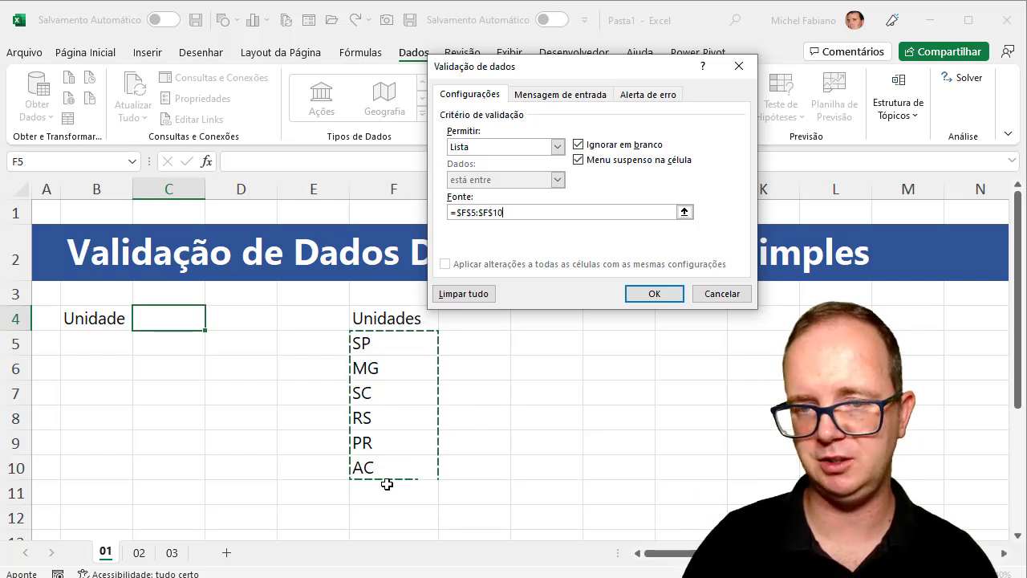
{"action": "left_click", "coordinate": [656, 295]}
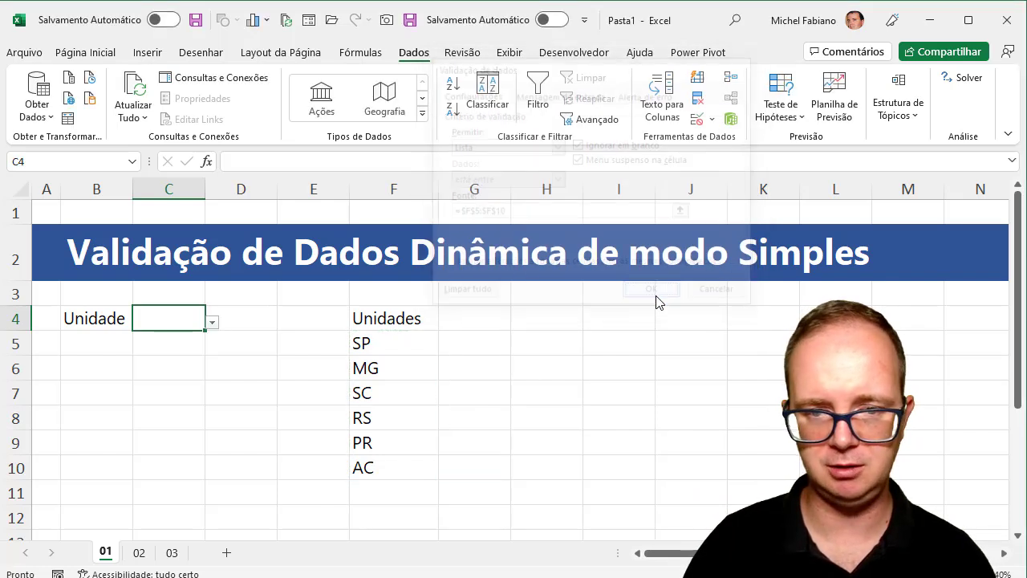
Step: Pick MG, then PR, from C4's new unit dropdown
{"action": "left_click", "coordinate": [213, 323]}
{"action": "left_click", "coordinate": [186, 351]}
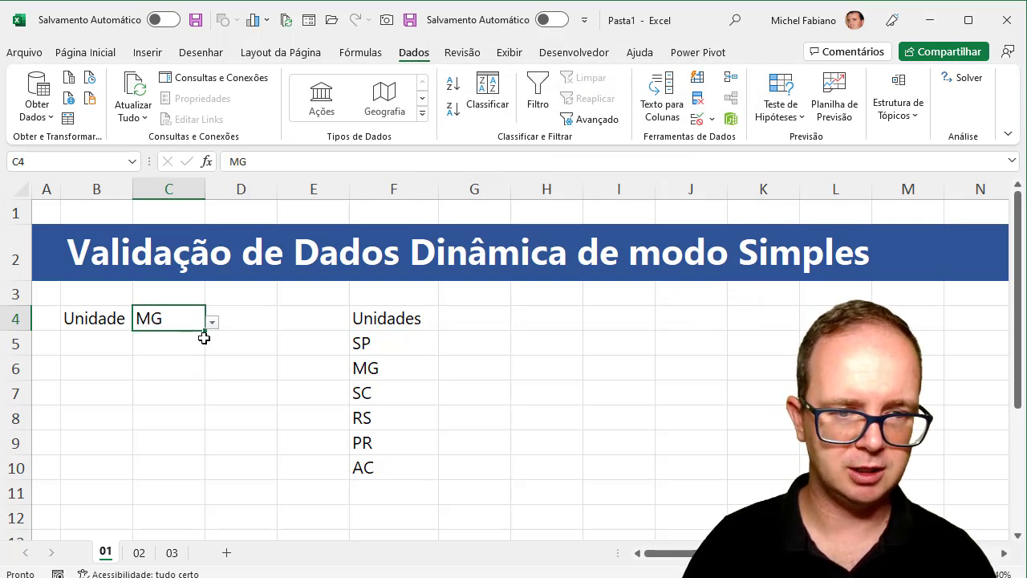
{"action": "left_click", "coordinate": [213, 322]}
{"action": "left_click", "coordinate": [167, 390]}
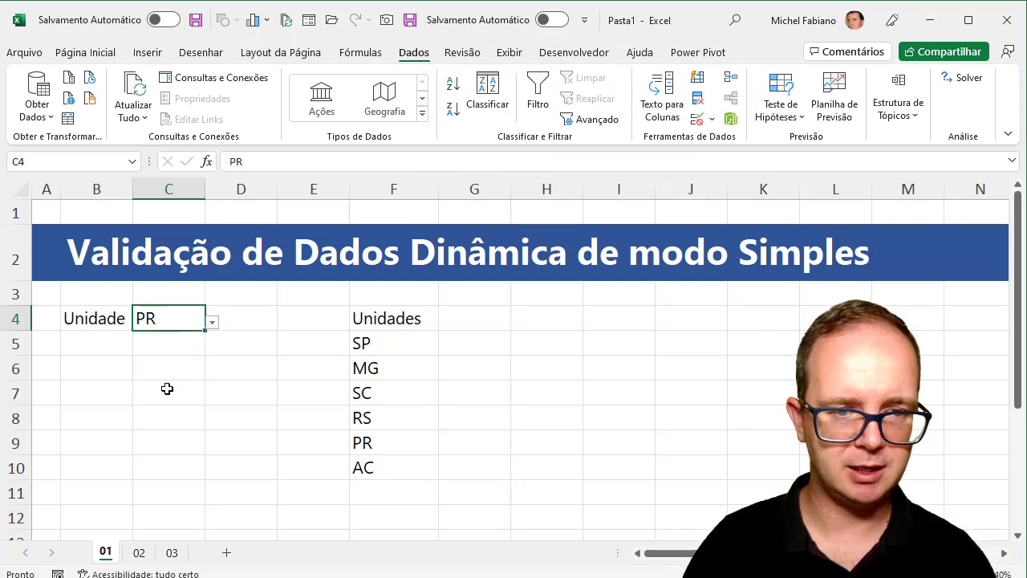
Step: Set C4 to AC and enter AM in F11 below the unit list
{"action": "left_click", "coordinate": [214, 324]}
{"action": "left_click", "coordinate": [163, 409]}
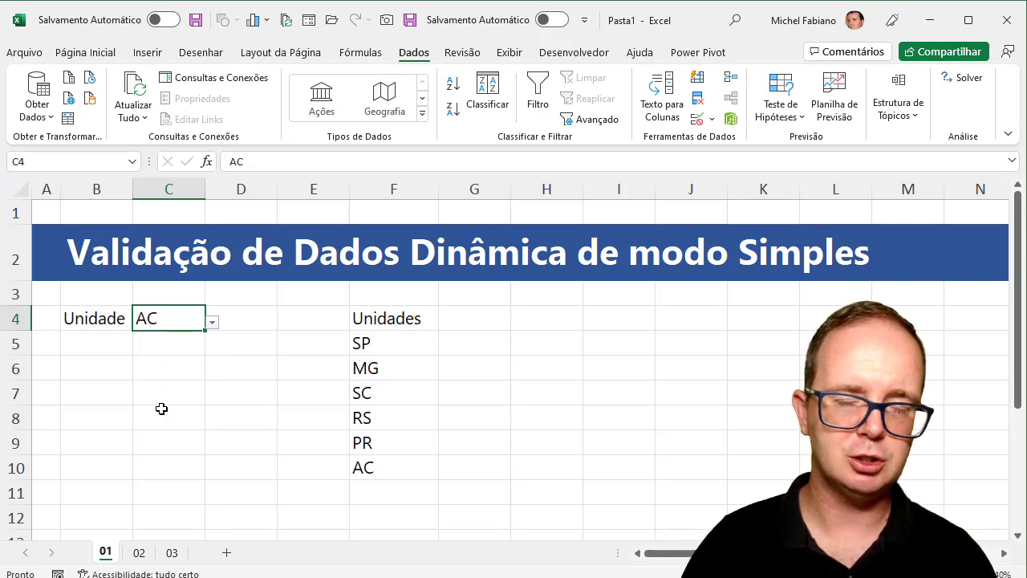
{"action": "left_click", "coordinate": [384, 490]}
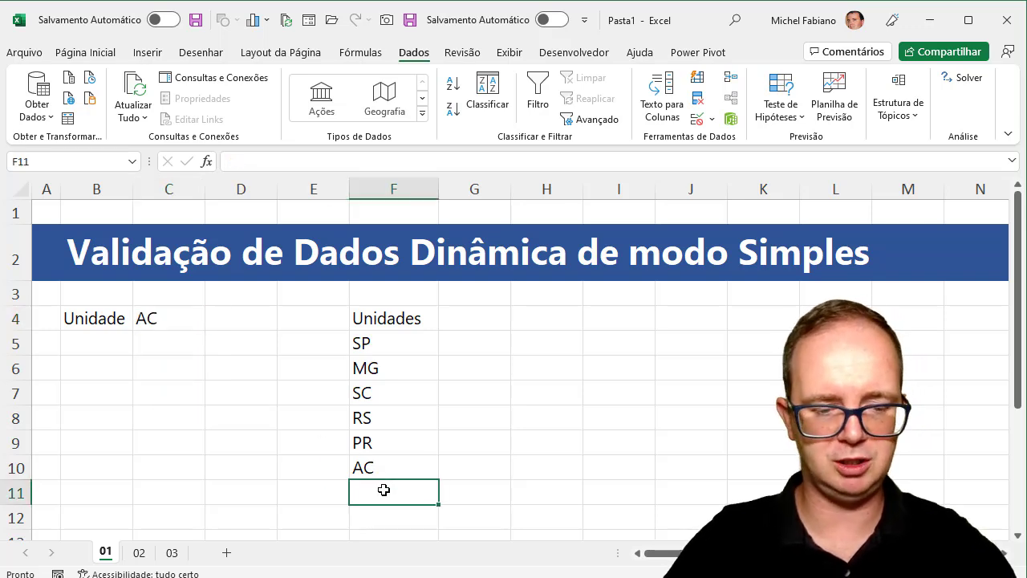
{"action": "type", "text": "AM"}
{"action": "key", "text": "Return"}
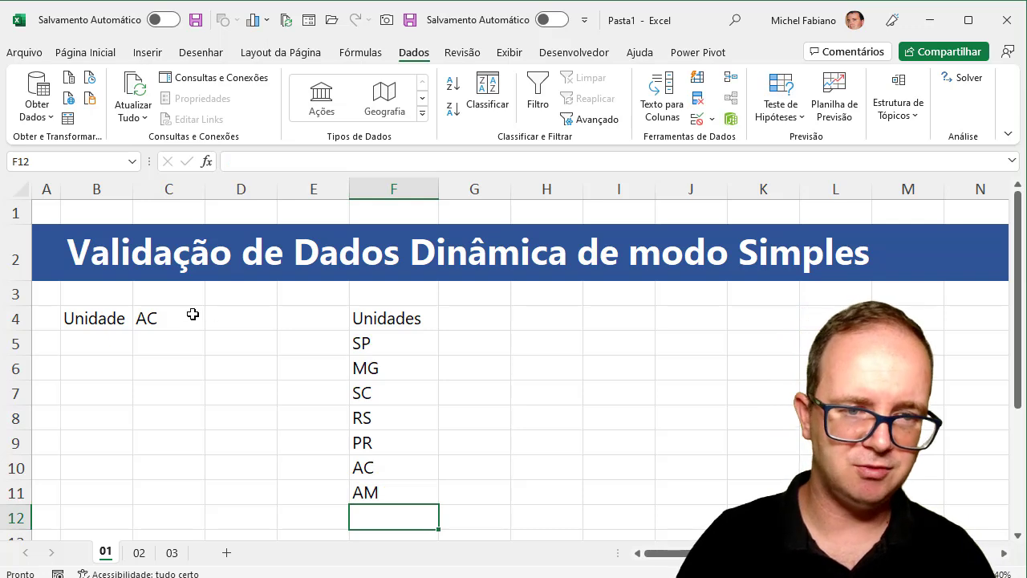
Step: Open C4's dropdown to confirm AM is missing, leaving AC unchanged
{"action": "left_click", "coordinate": [196, 315]}
{"action": "left_click", "coordinate": [214, 324]}
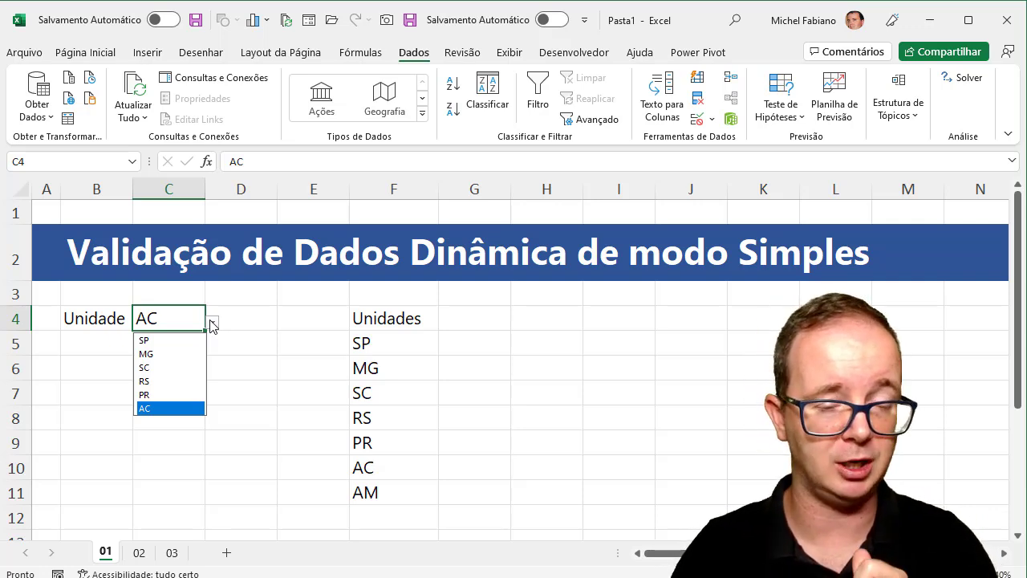
{"action": "left_click", "coordinate": [220, 340]}
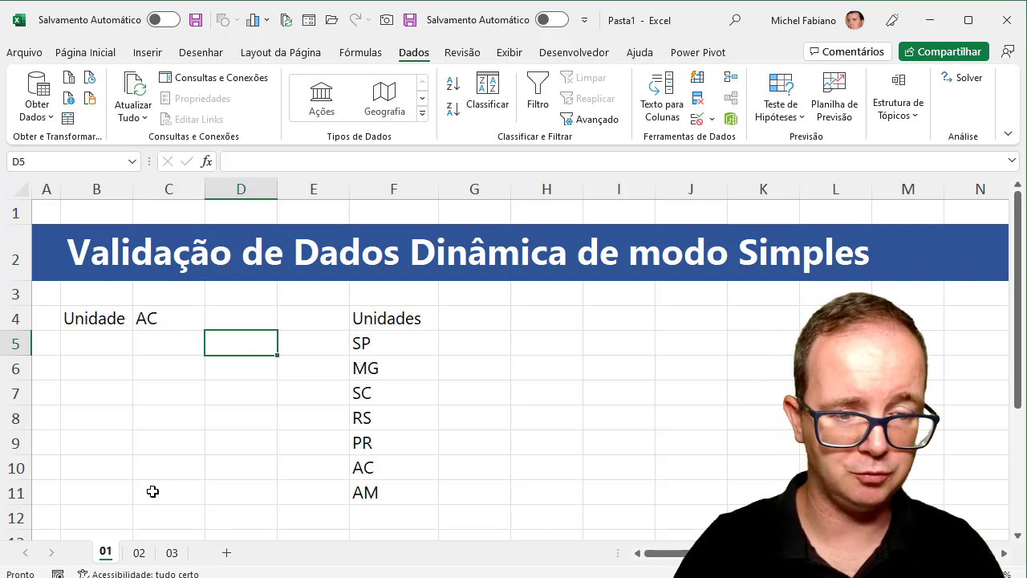
Step: On sheet 02, clear all data validation from cell C4
{"action": "left_click", "coordinate": [139, 554]}
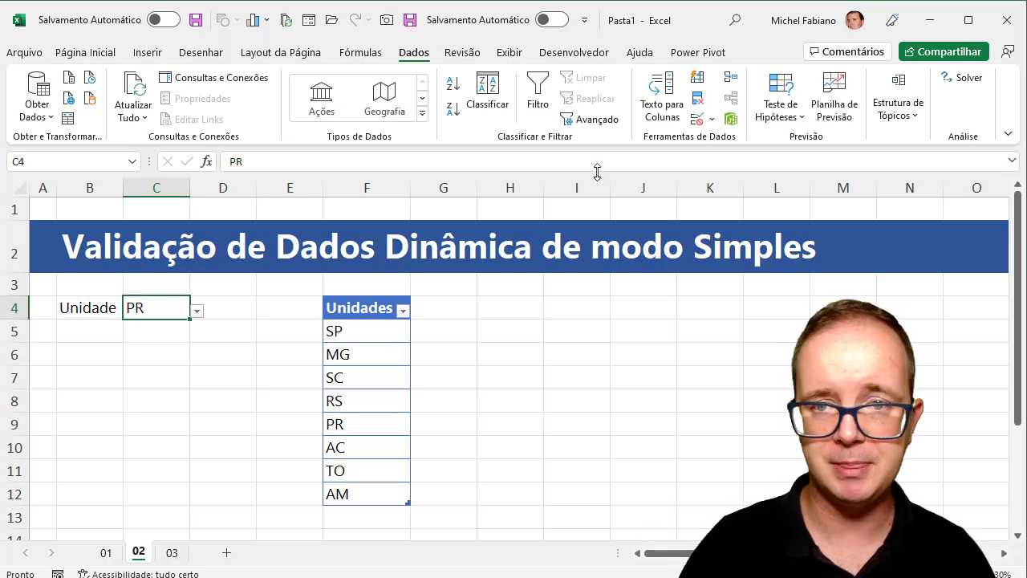
{"action": "left_click", "coordinate": [710, 121]}
{"action": "left_click", "coordinate": [728, 140]}
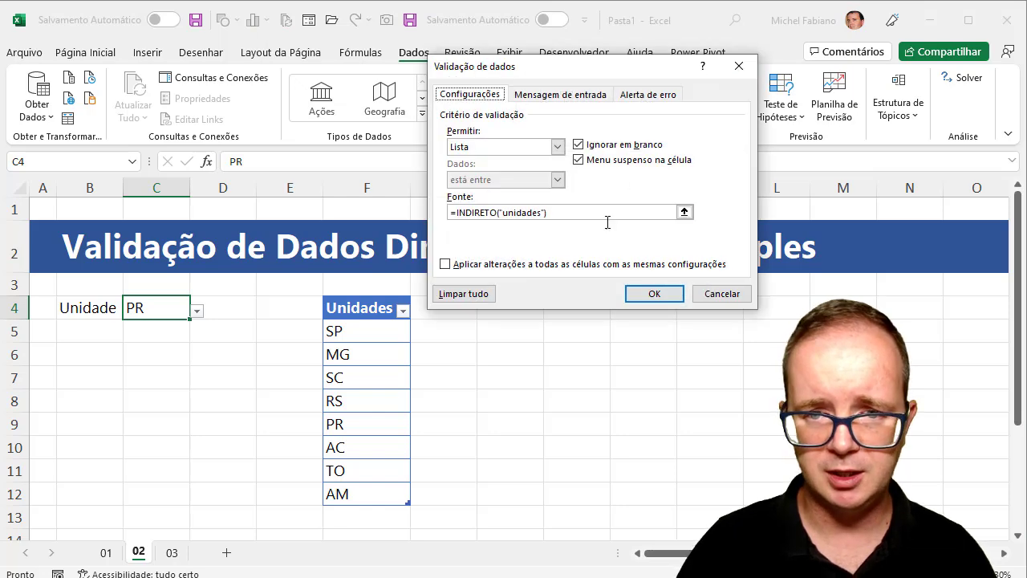
{"action": "left_click", "coordinate": [473, 297]}
{"action": "left_click", "coordinate": [656, 293]}
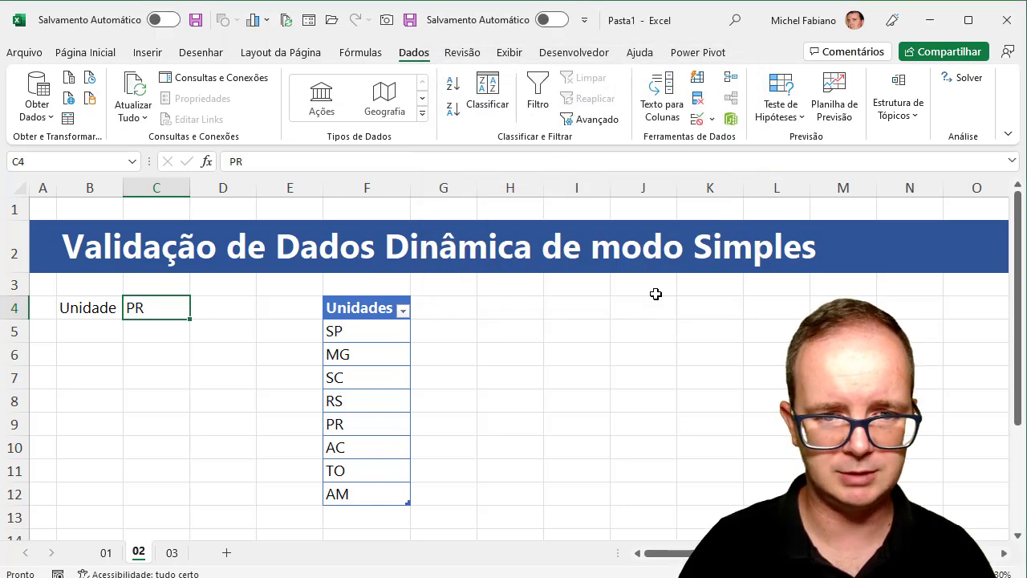
Step: Delete column F with the Unidades table and clear PR from C4
{"action": "left_click_drag", "start_coordinate": [393, 330], "coordinate": [389, 491]}
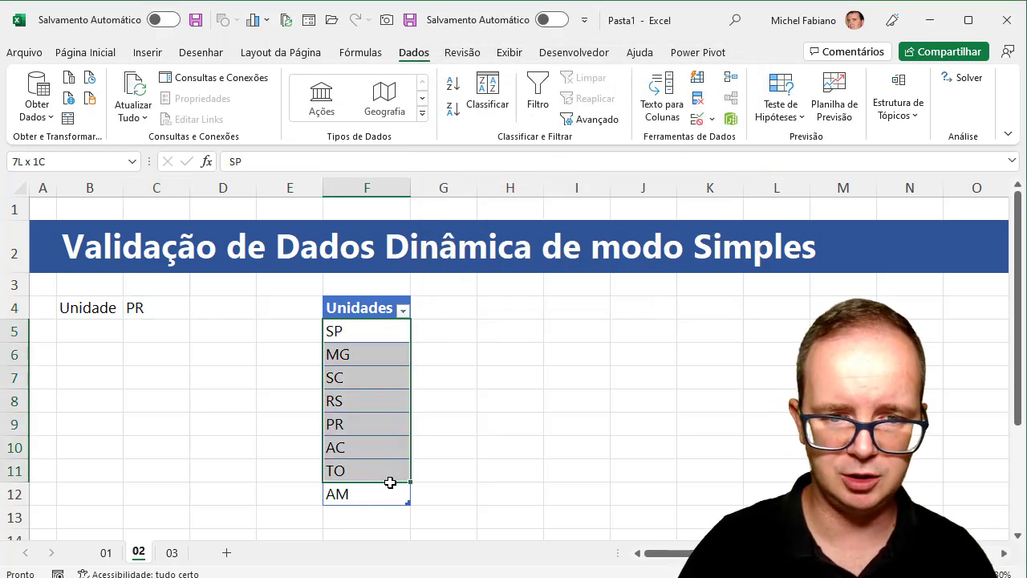
{"action": "left_click", "coordinate": [369, 185]}
{"action": "right_click", "coordinate": [369, 186]}
{"action": "left_click", "coordinate": [448, 340]}
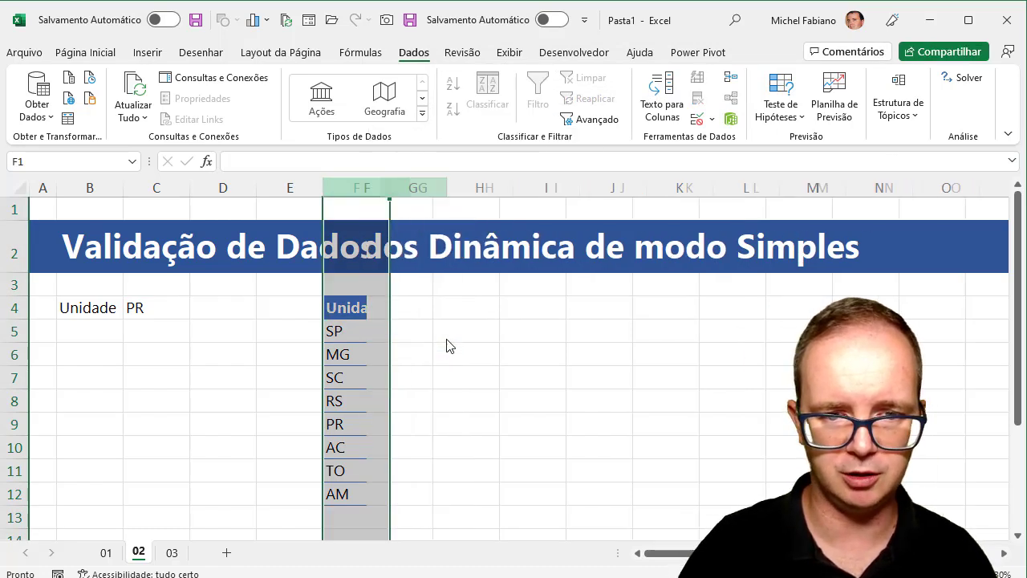
{"action": "left_click", "coordinate": [147, 305]}
{"action": "key", "text": "Delete"}
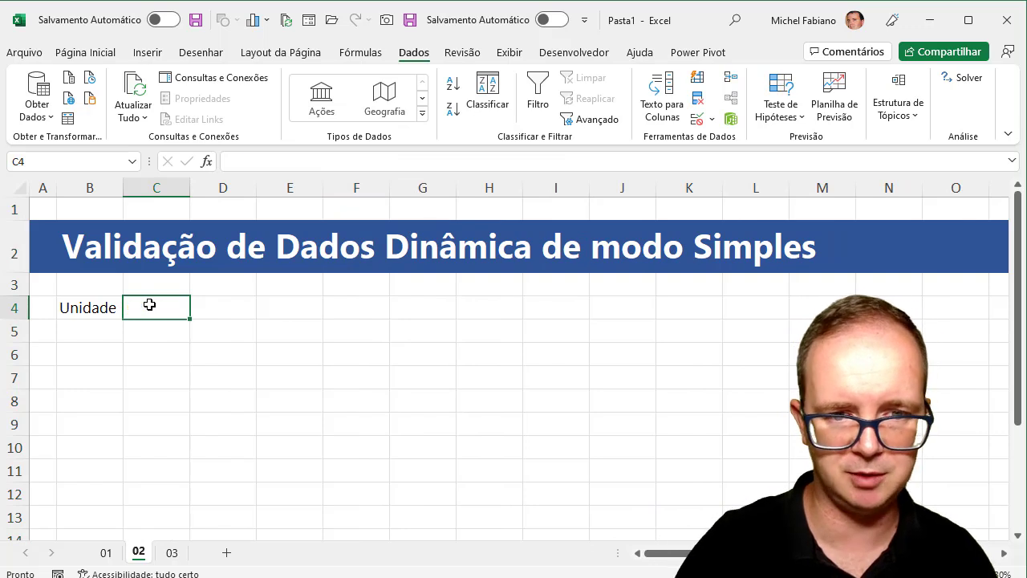
Step: Enter the header Unidades in F4 with SP, RJ, AC, AM and BA below it
{"action": "left_click", "coordinate": [347, 301]}
{"action": "type", "text": "Unid"}
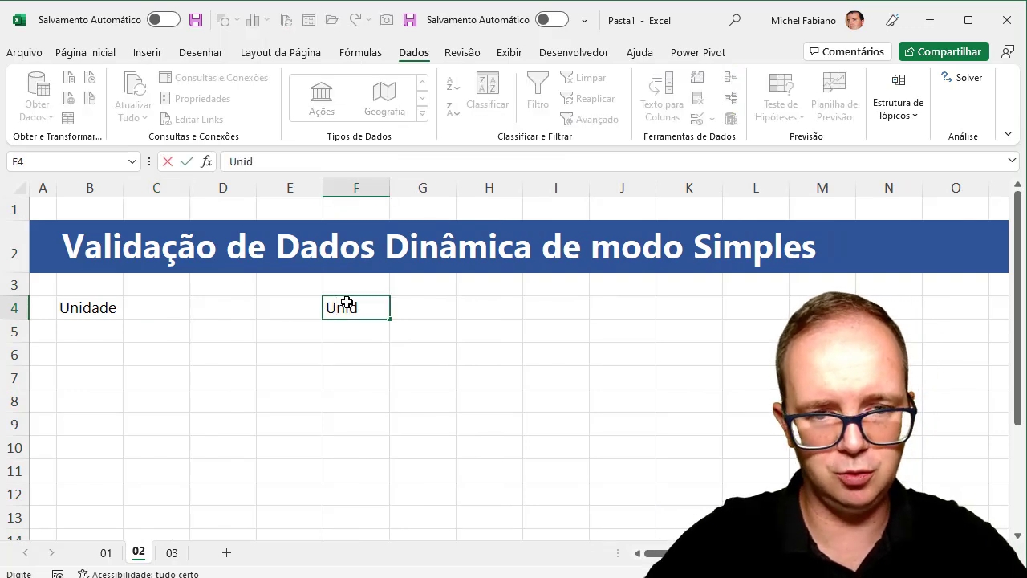
{"action": "type", "text": "ades"}
{"action": "key", "text": "Return"}
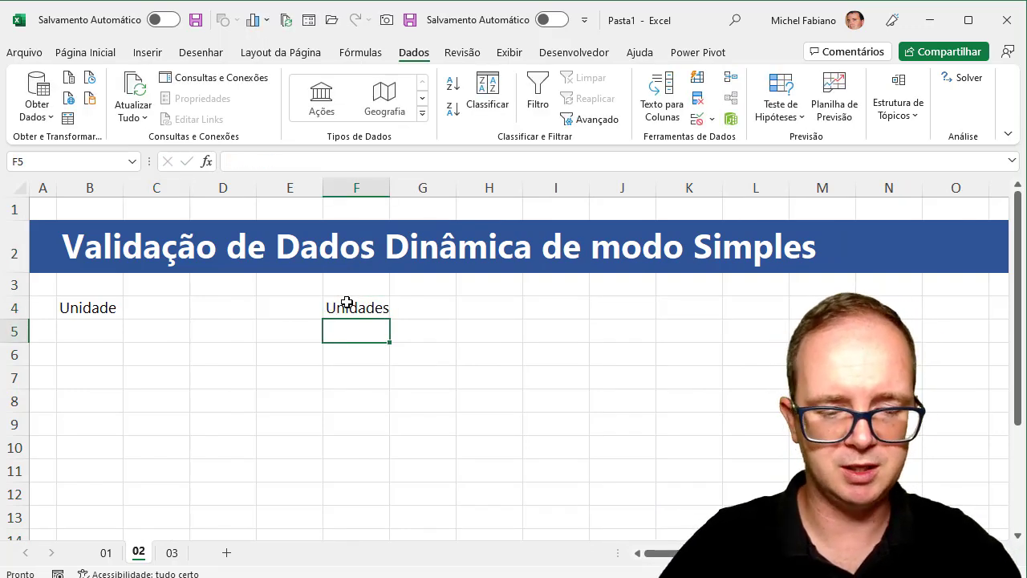
{"action": "type", "text": "SP"}
{"action": "key", "text": "Return"}
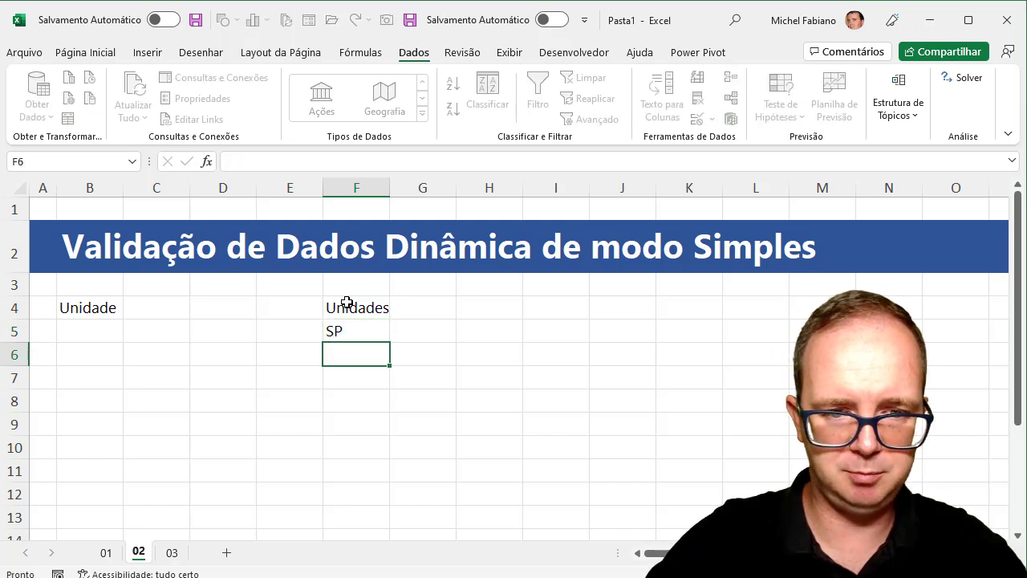
{"action": "type", "text": "RJ"}
{"action": "key", "text": "Return"}
{"action": "type", "text": "AC"}
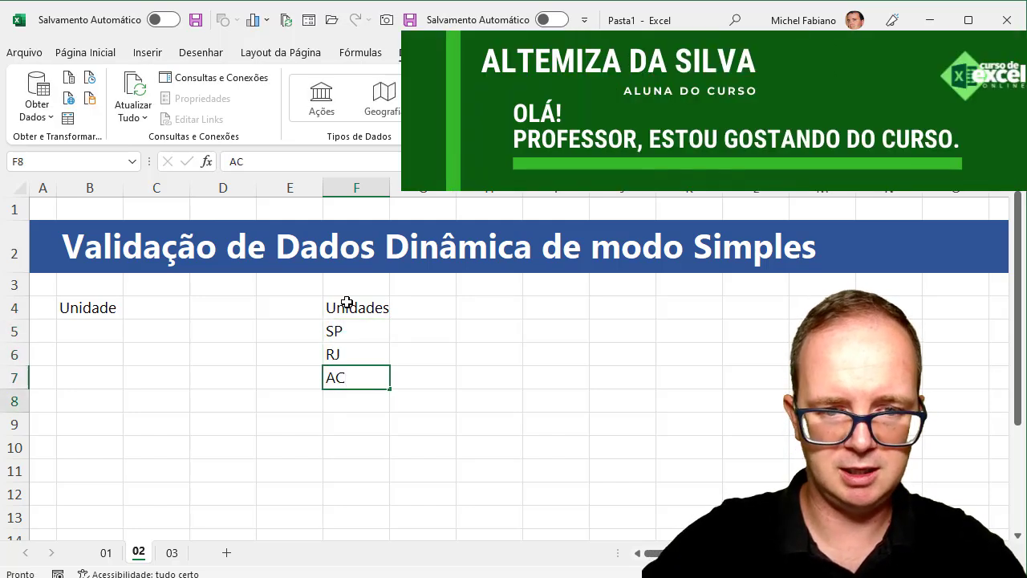
{"action": "key", "text": "Return"}
{"action": "type", "text": "AM"}
{"action": "key", "text": "Return"}
{"action": "type", "text": "BA"}
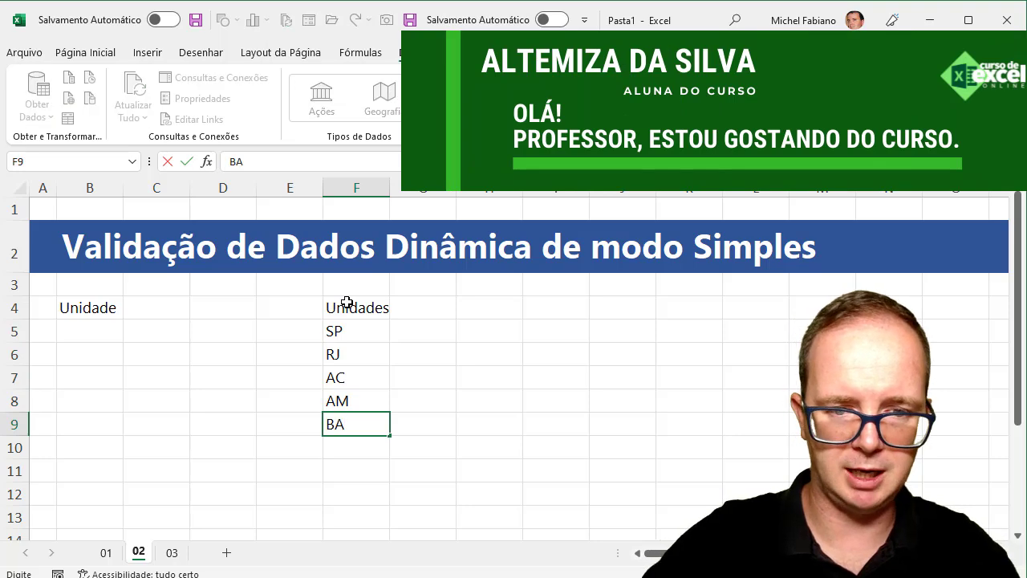
{"action": "key", "text": "Return"}
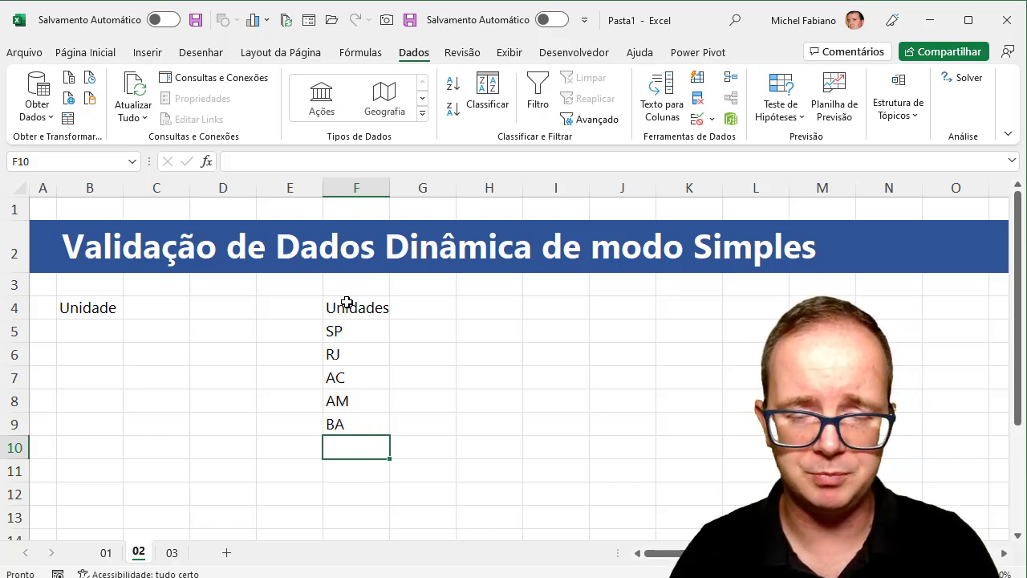
Step: Format F4:F9 as a green-styled table using the first row as headers
{"action": "left_click_drag", "start_coordinate": [353, 308], "coordinate": [357, 424]}
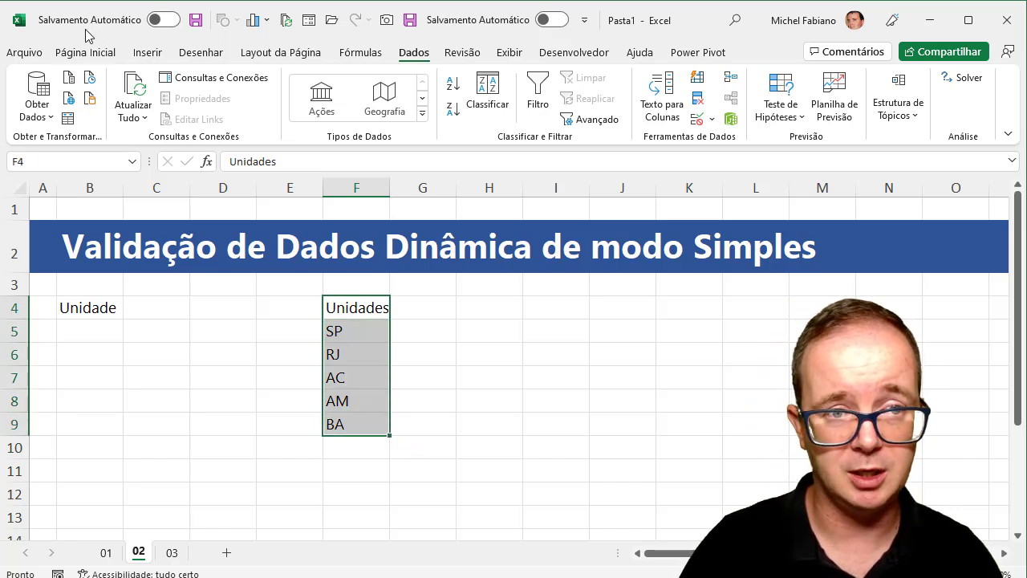
{"action": "left_click", "coordinate": [95, 56]}
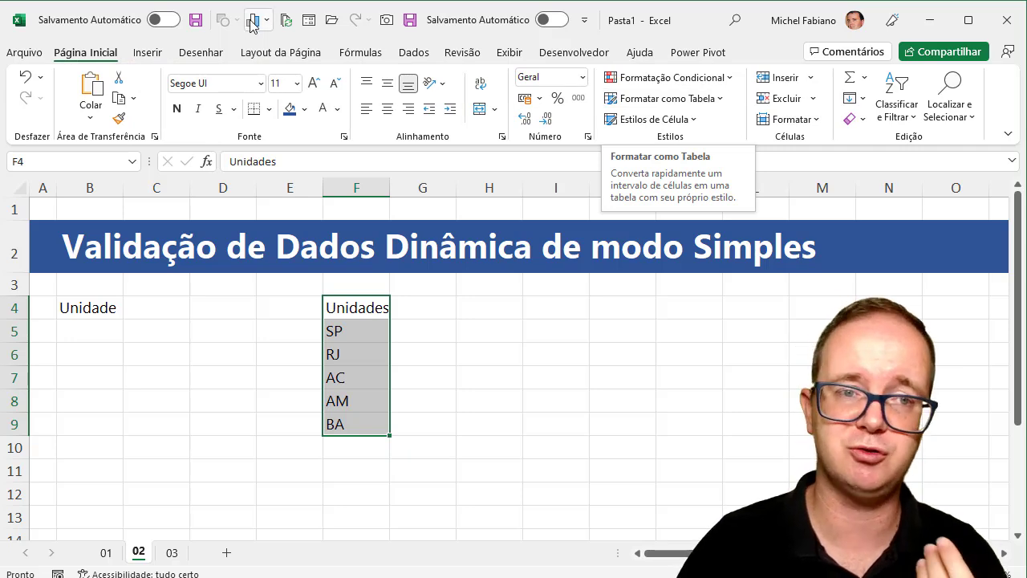
{"action": "left_click", "coordinate": [145, 53]}
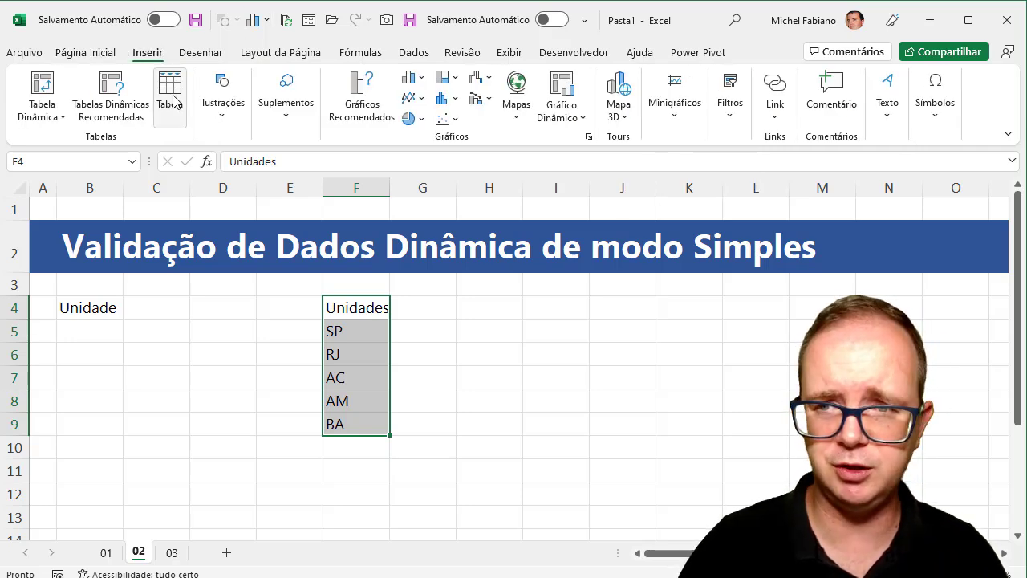
{"action": "left_click", "coordinate": [112, 53]}
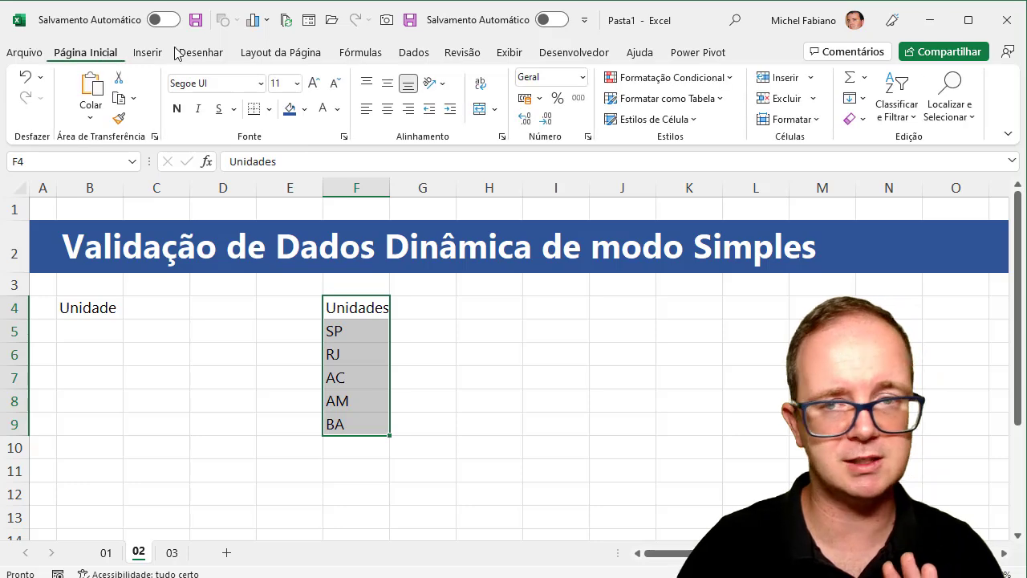
{"action": "left_click", "coordinate": [665, 98]}
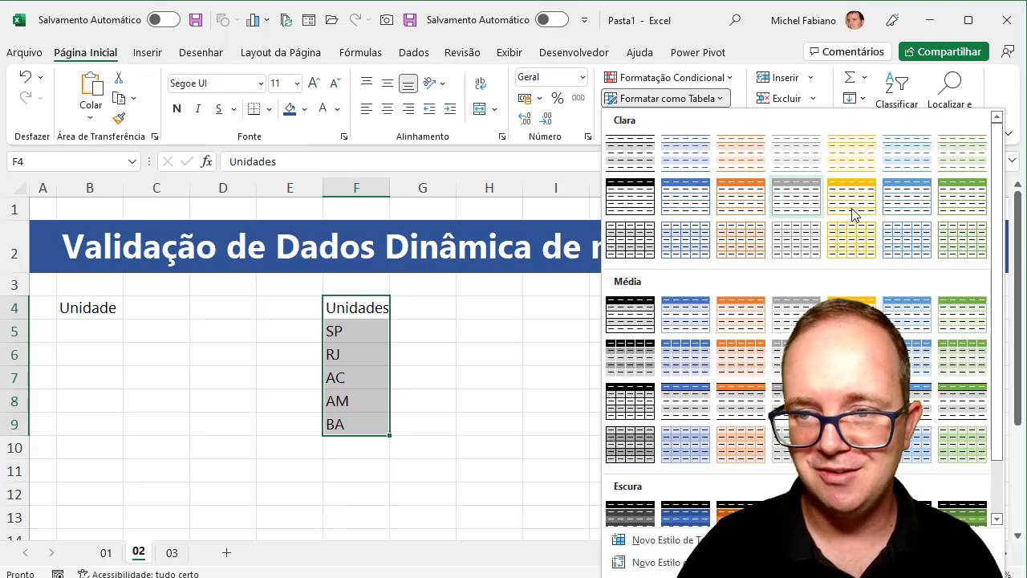
{"action": "left_click", "coordinate": [953, 201]}
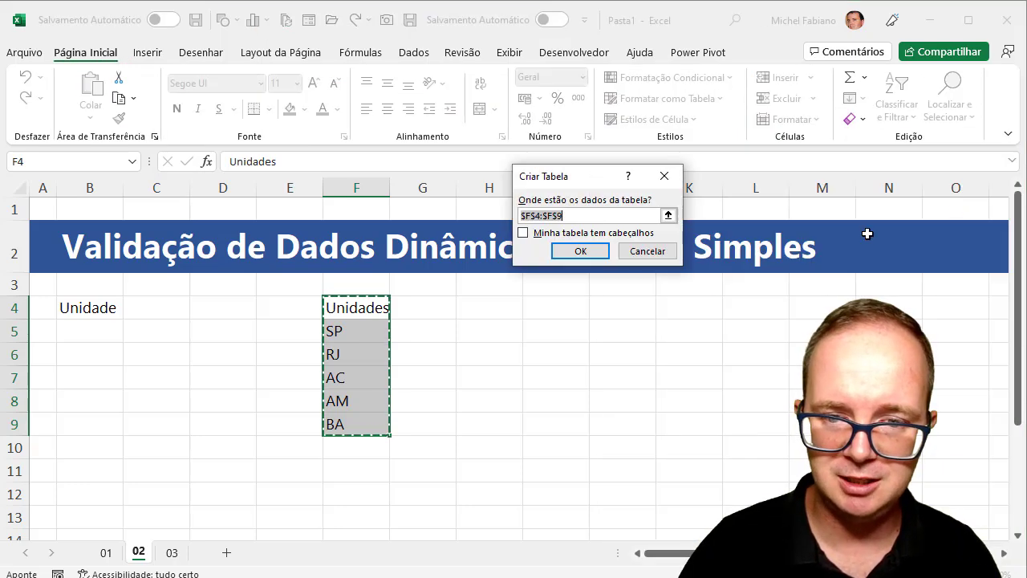
{"action": "left_click", "coordinate": [584, 233]}
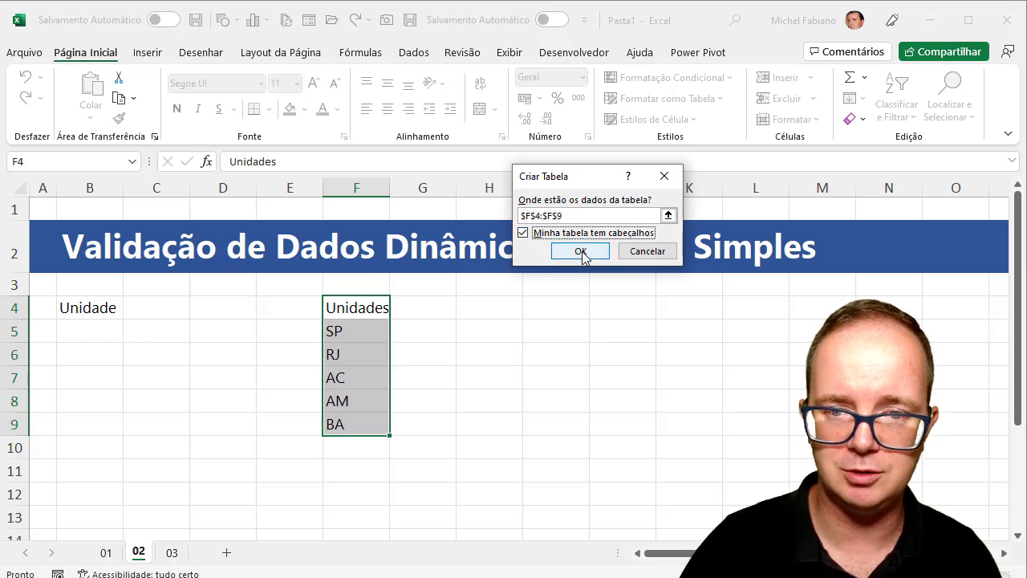
{"action": "left_click", "coordinate": [581, 252]}
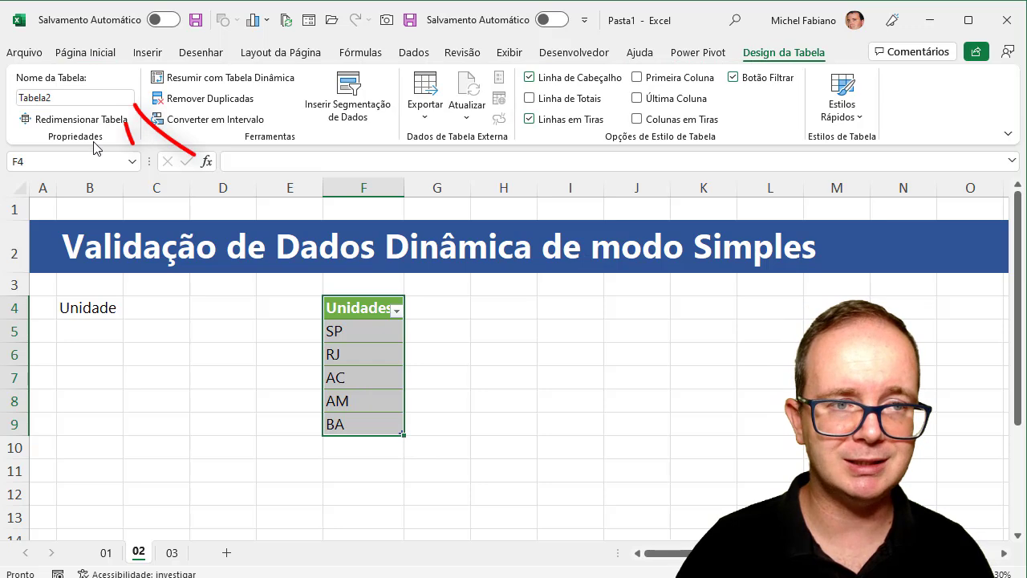
Step: Rename the table Tabela2 to 'unidades' in the Table Name box, then select C4
{"action": "left_click", "coordinate": [70, 98]}
{"action": "type", "text": "unida"}
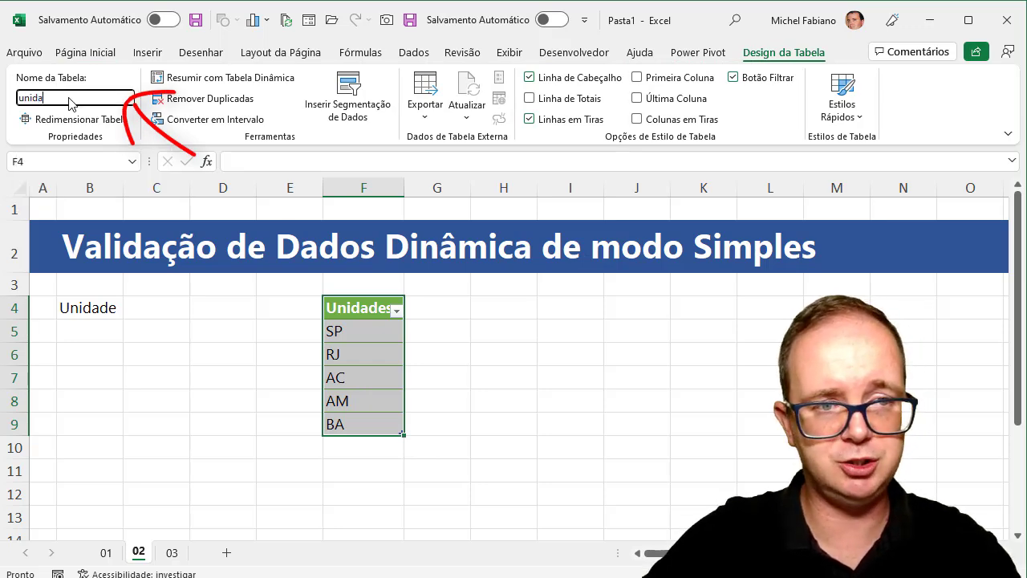
{"action": "type", "text": "des"}
{"action": "key", "text": "Return"}
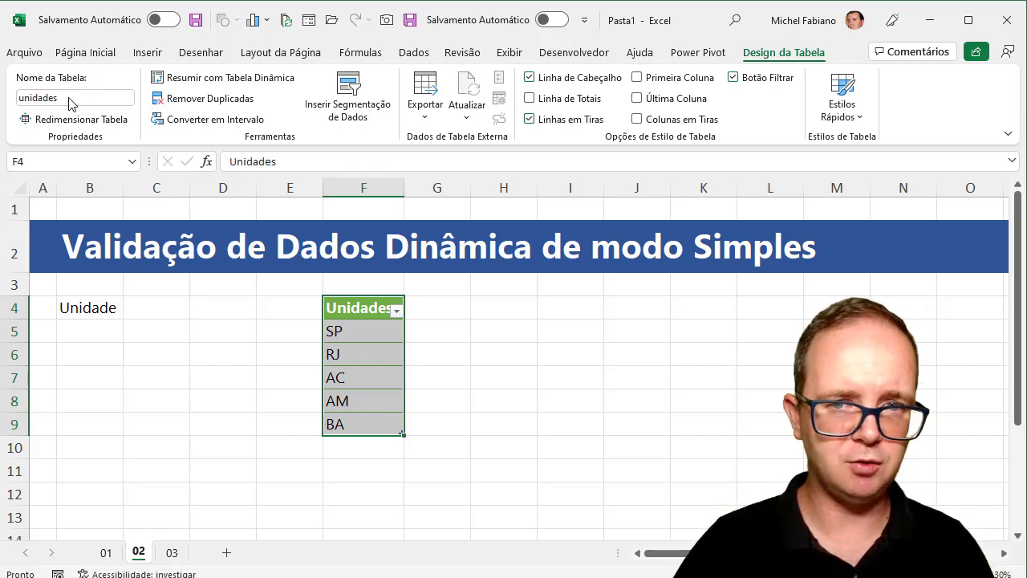
{"action": "left_click", "coordinate": [168, 306]}
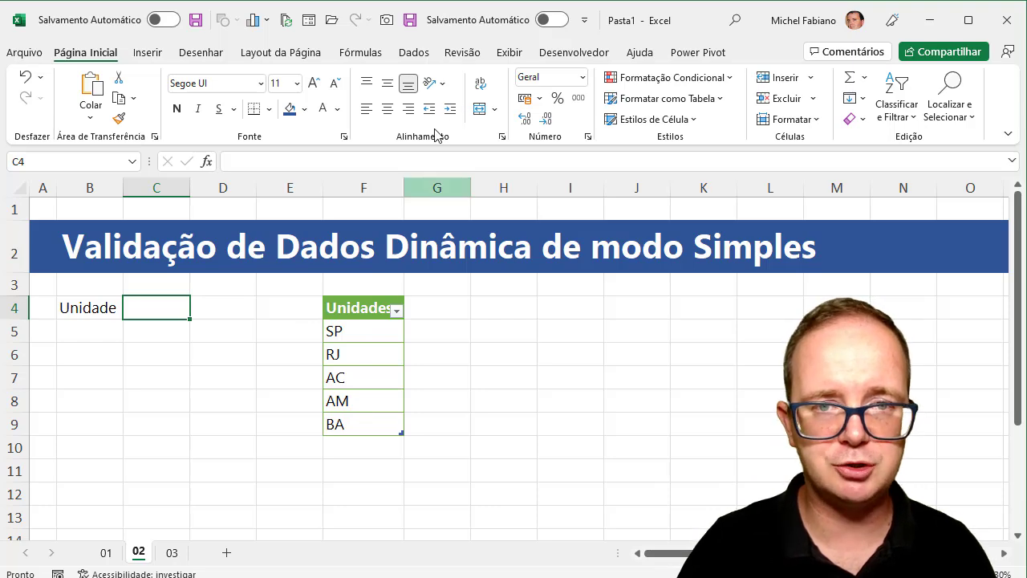
Step: Give C4 a List validation with source =indireto("unidades"), then check its SP–BA dropdown
{"action": "left_click", "coordinate": [417, 55]}
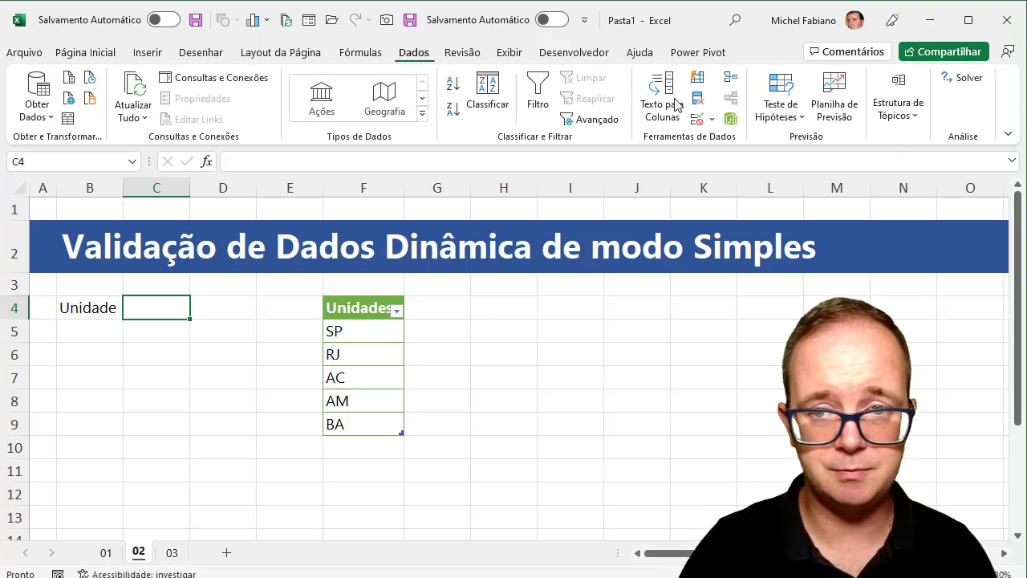
{"action": "left_click", "coordinate": [712, 120]}
{"action": "left_click", "coordinate": [730, 141]}
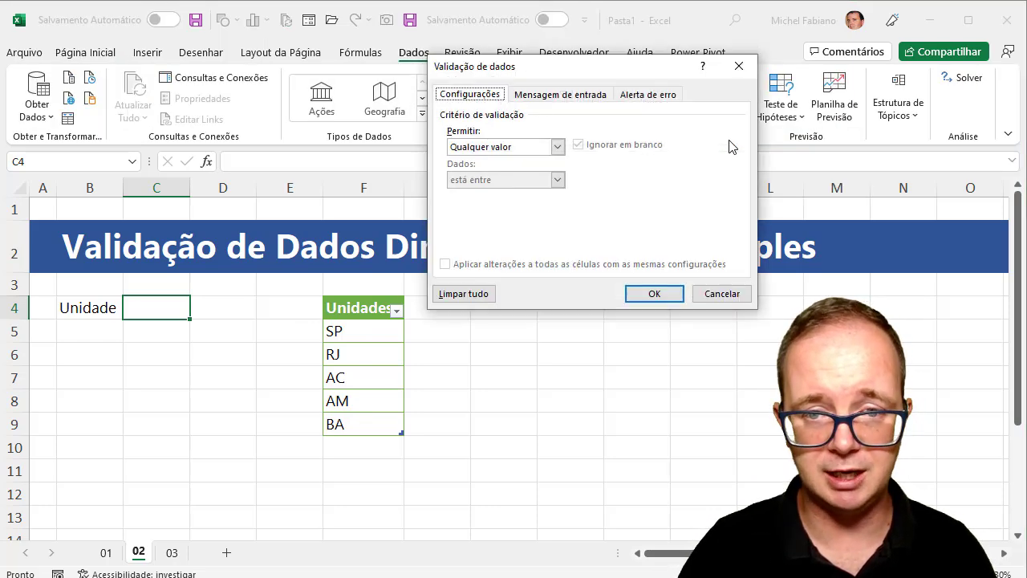
{"action": "left_click", "coordinate": [557, 146]}
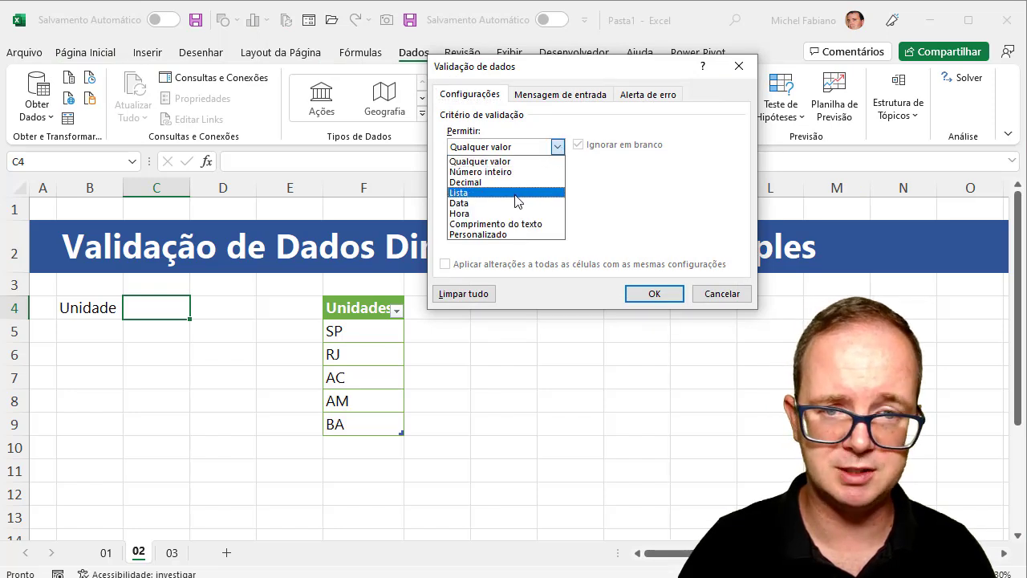
{"action": "left_click", "coordinate": [517, 191]}
{"action": "left_click", "coordinate": [503, 214]}
{"action": "type", "text": "=indireto(\"unidades"}
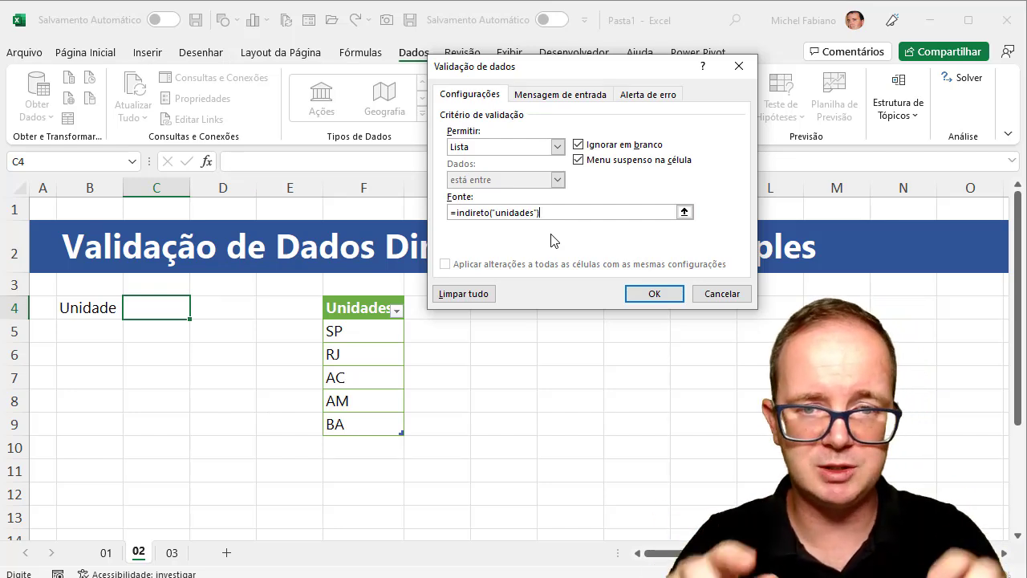
{"action": "left_click", "coordinate": [649, 296]}
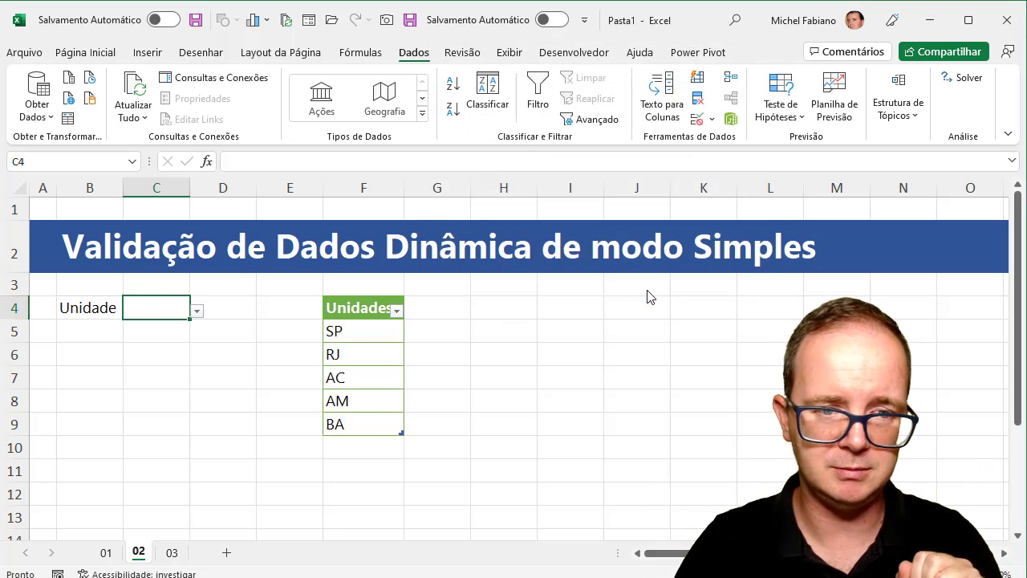
{"action": "left_click", "coordinate": [198, 312]}
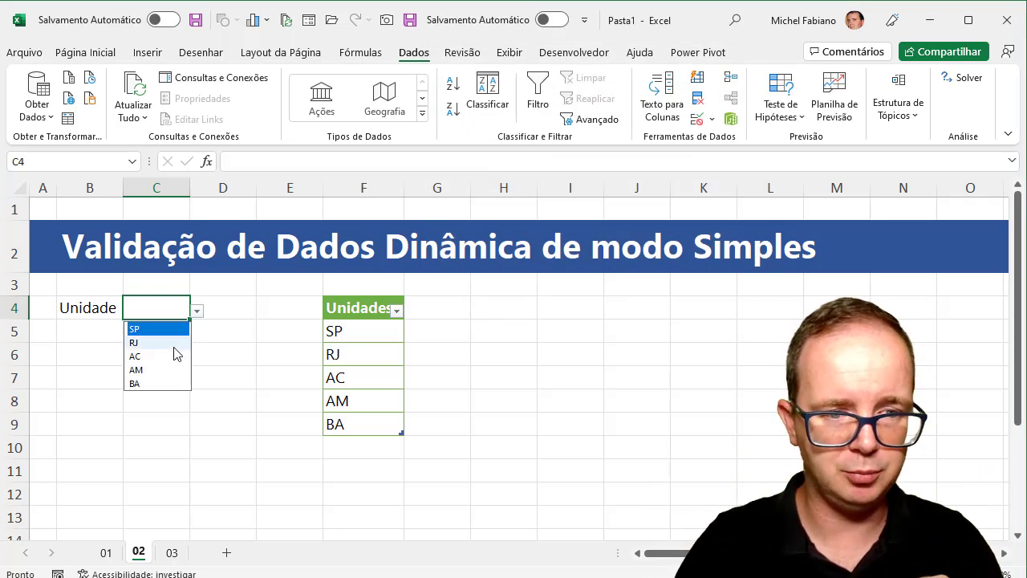
Step: Try C4's dropdown by choosing RJ, AC, AM and finally BA
{"action": "left_click", "coordinate": [173, 343]}
{"action": "left_click", "coordinate": [196, 311]}
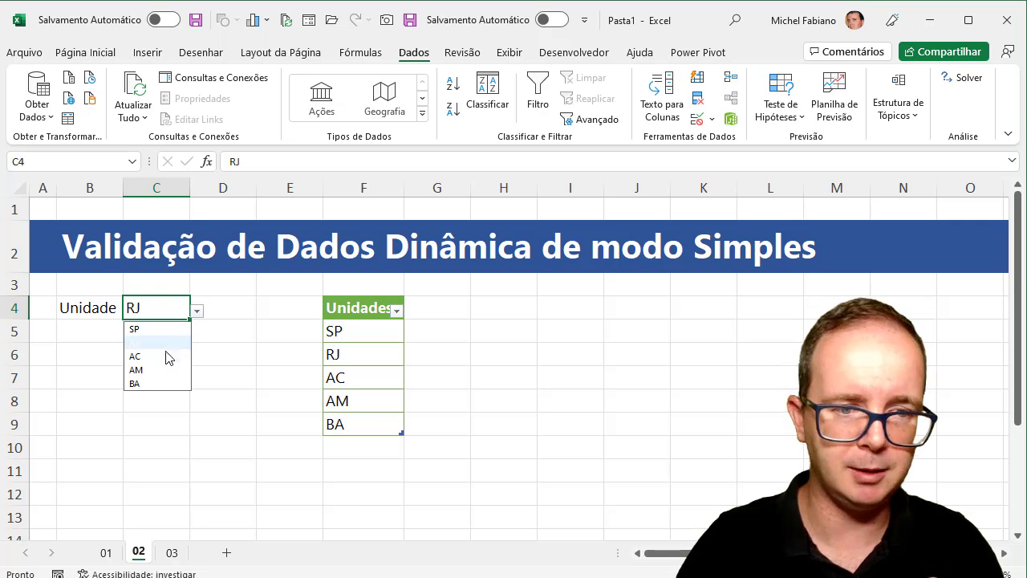
{"action": "left_click", "coordinate": [161, 358]}
{"action": "left_click", "coordinate": [196, 311]}
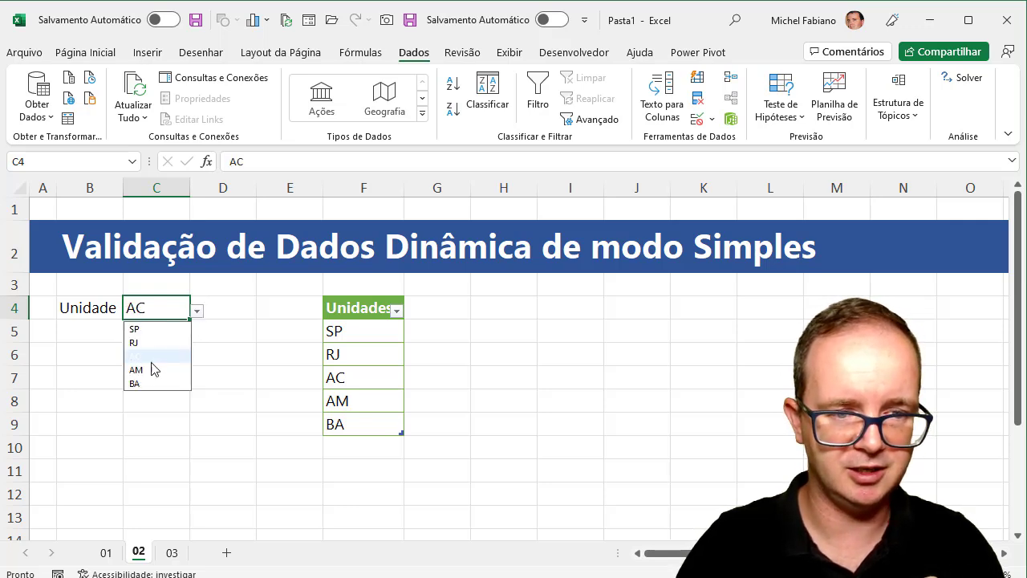
{"action": "left_click", "coordinate": [148, 372]}
{"action": "left_click", "coordinate": [197, 311]}
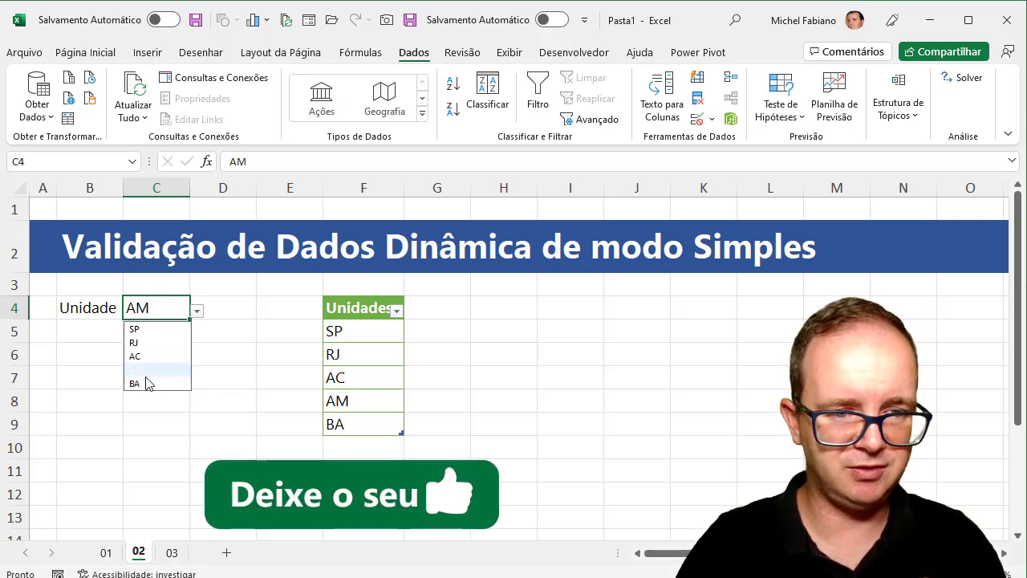
{"action": "left_click", "coordinate": [145, 384]}
Step: Add CE, TO and GO below the units table in F10:F12 and recheck C4's dropdown
{"action": "left_click", "coordinate": [360, 448]}
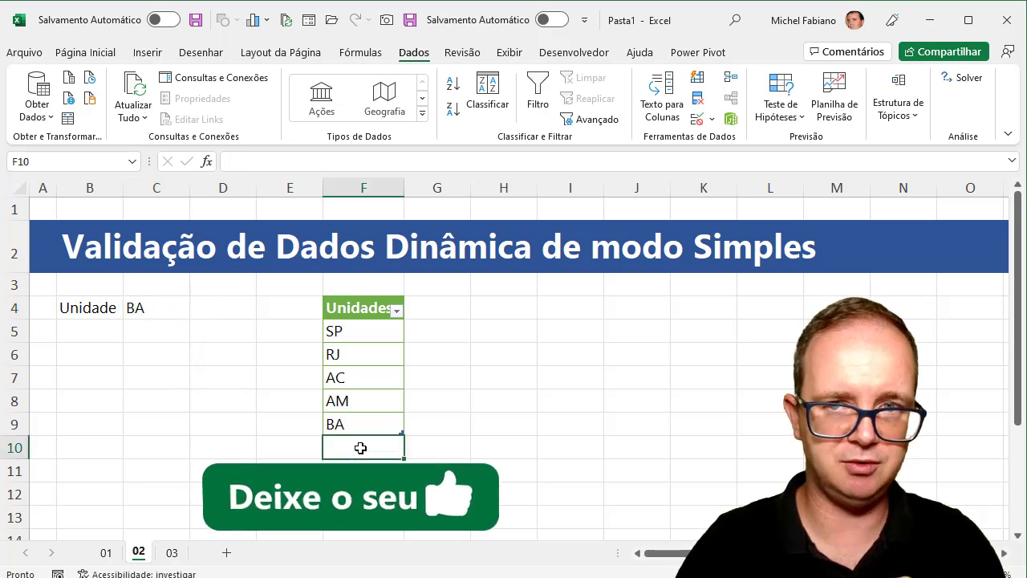
{"action": "type", "text": "CE"}
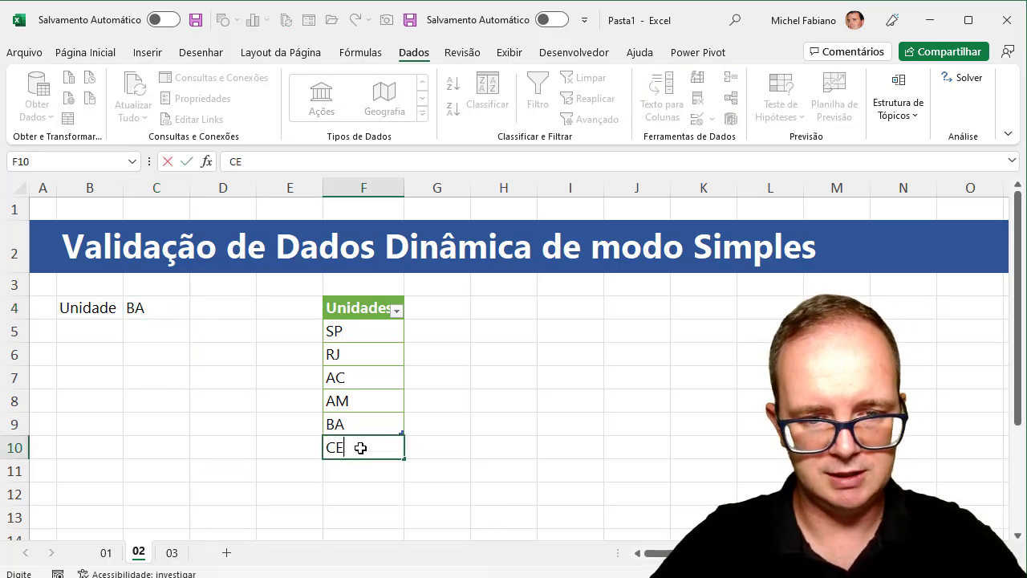
{"action": "key", "text": "Return"}
{"action": "type", "text": "TO"}
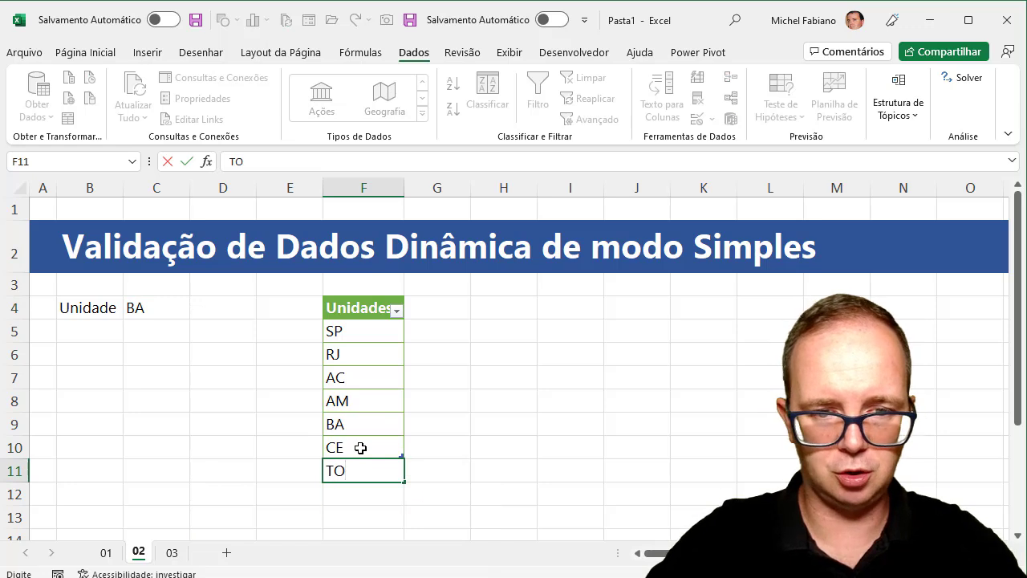
{"action": "key", "text": "Return"}
{"action": "type", "text": "O"}
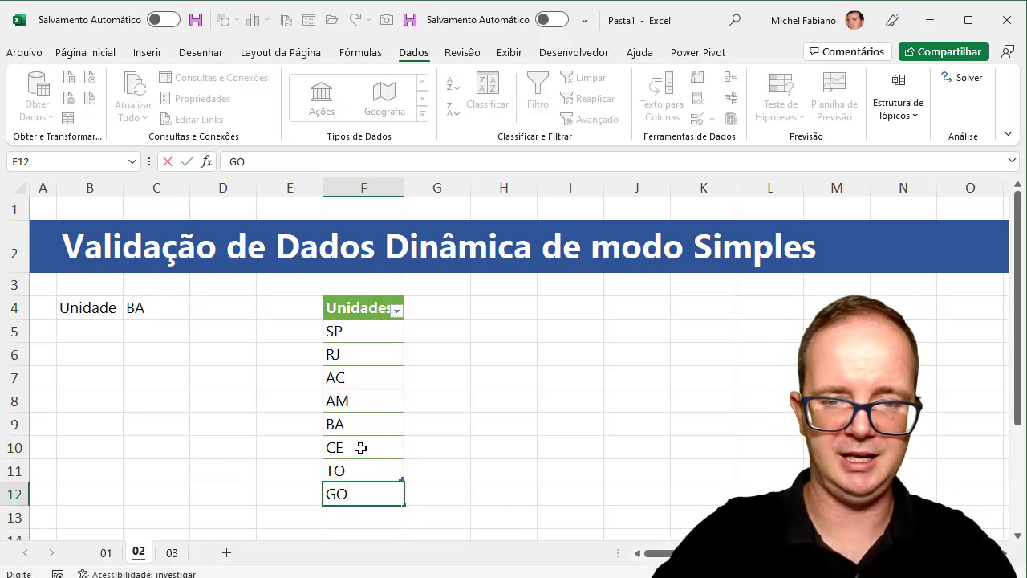
{"action": "key", "text": "Return"}
{"action": "left_click", "coordinate": [174, 305]}
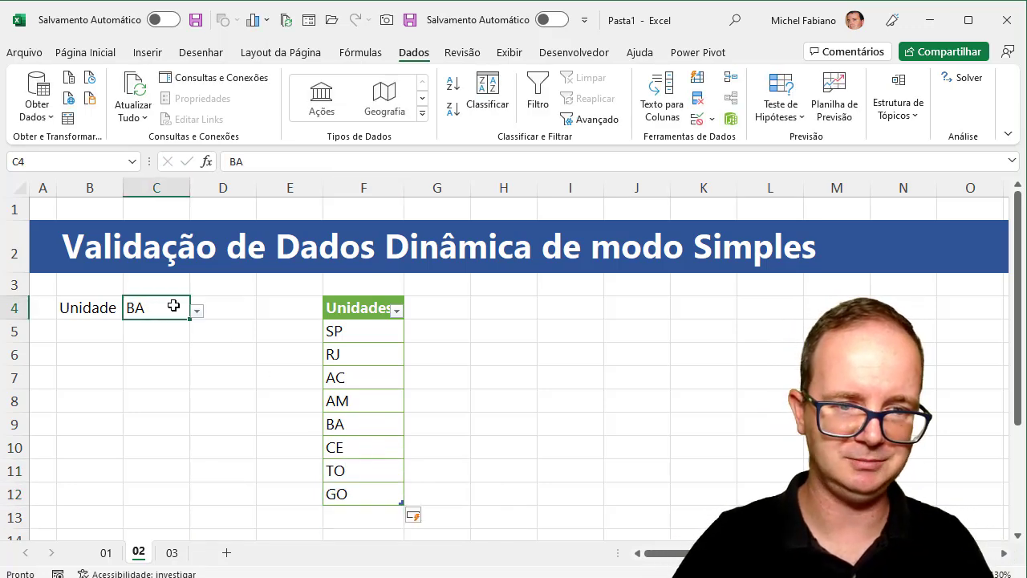
{"action": "left_click", "coordinate": [196, 310]}
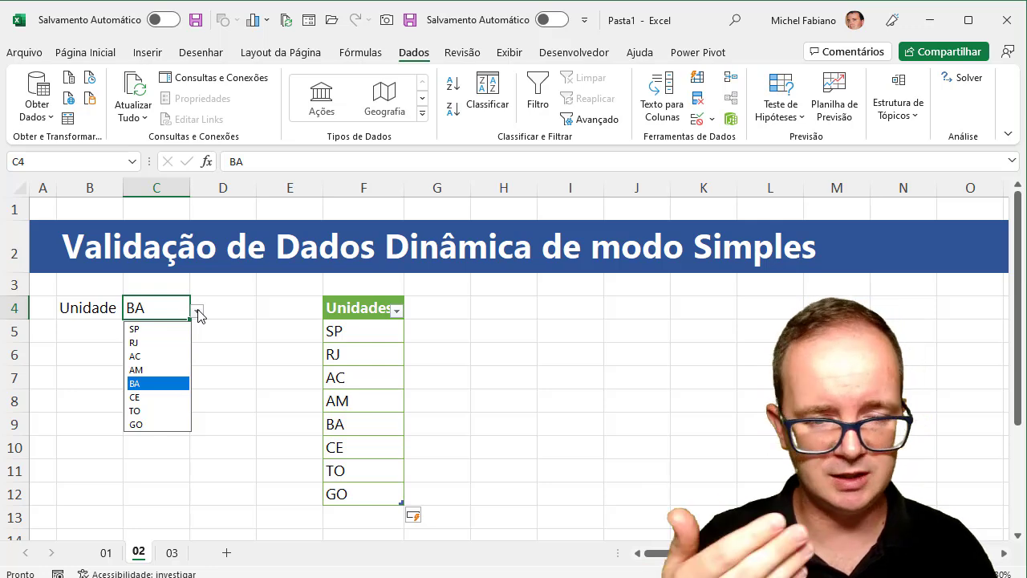
Step: Delete the RJ row from the unidades table
{"action": "left_click", "coordinate": [372, 352]}
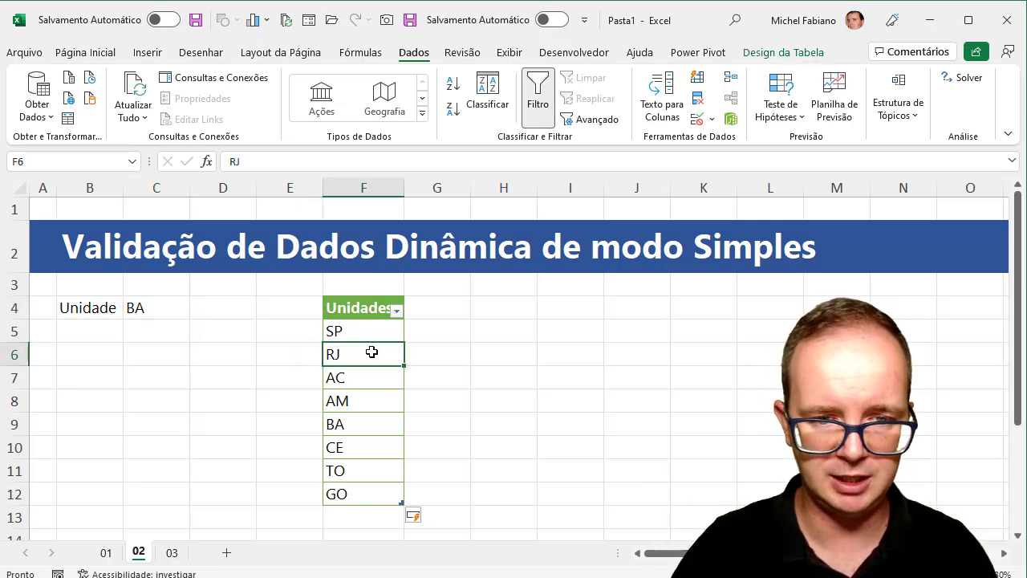
{"action": "right_click", "coordinate": [372, 355]}
{"action": "mouse_move", "coordinate": [566, 290]}
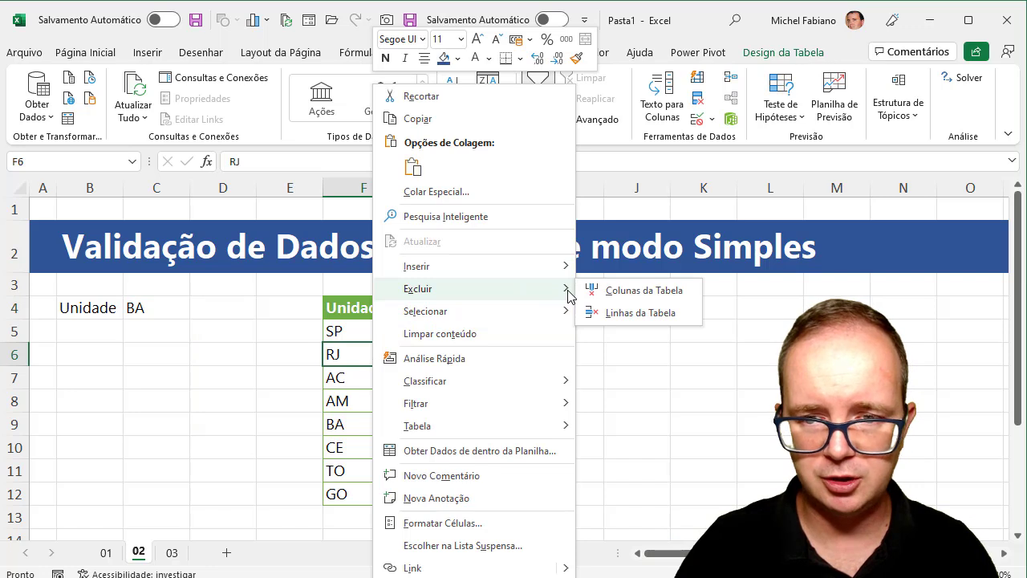
{"action": "left_click", "coordinate": [619, 313]}
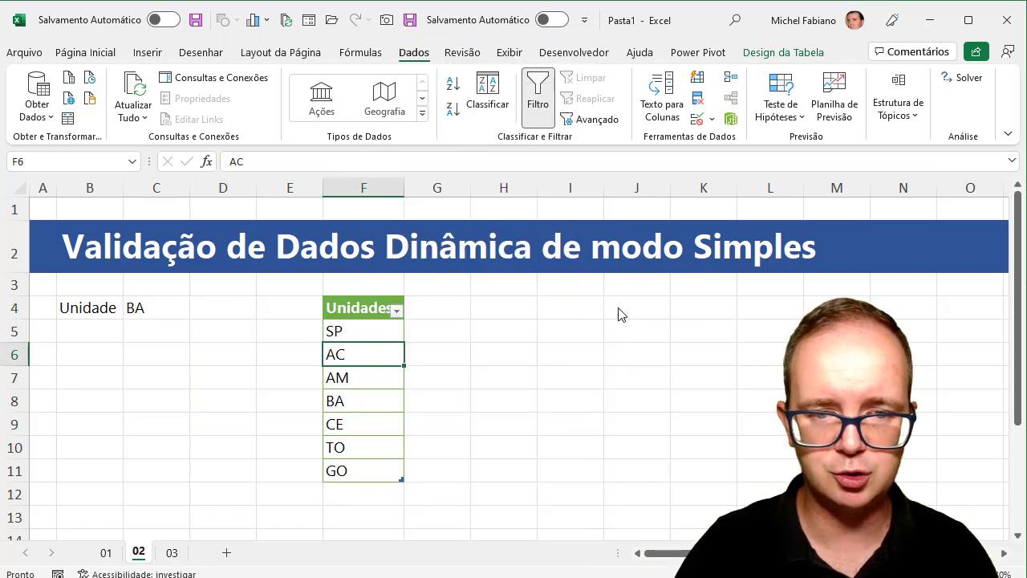
Step: Confirm C4's dropdown no longer lists RJ, select the units SP to GO, and go to sheet 03
{"action": "left_click", "coordinate": [151, 311]}
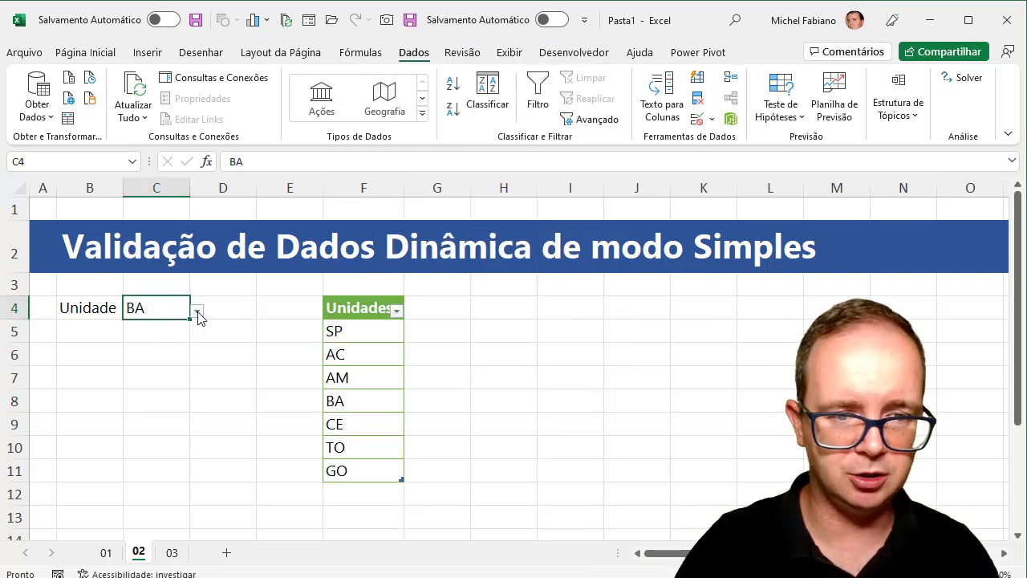
{"action": "left_click", "coordinate": [198, 313]}
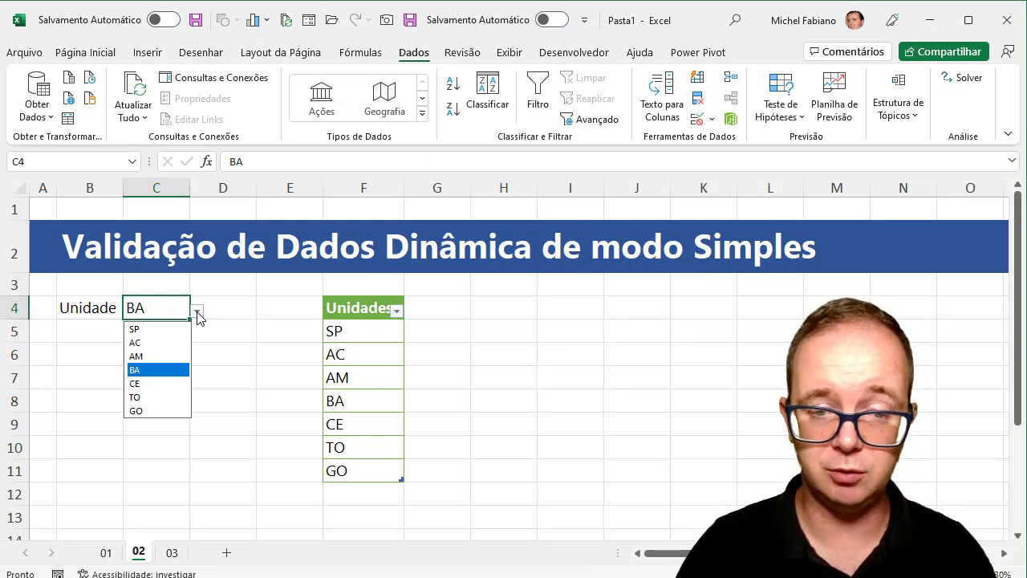
{"action": "left_click_drag", "start_coordinate": [374, 331], "coordinate": [368, 468]}
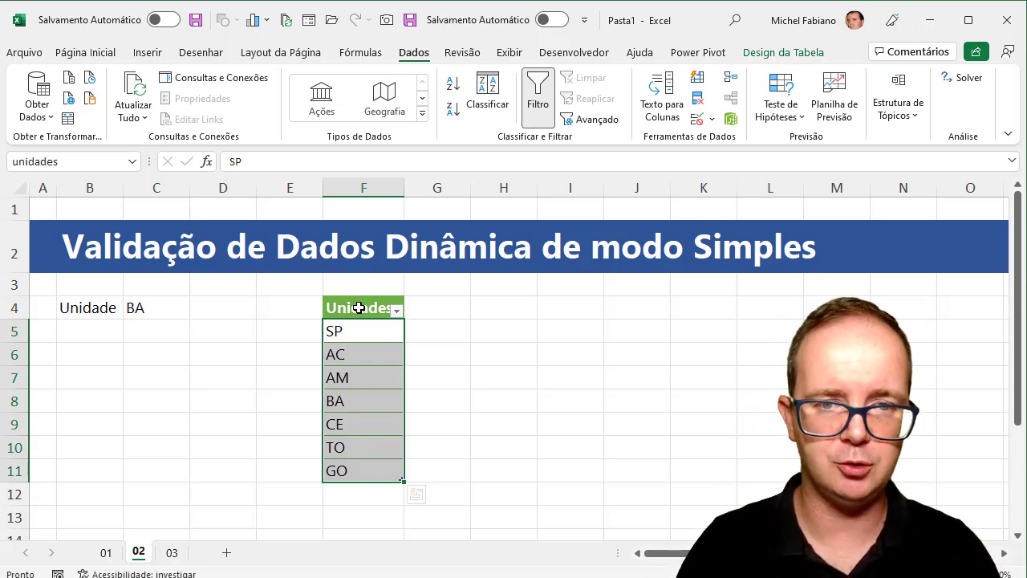
{"action": "left_click", "coordinate": [173, 553]}
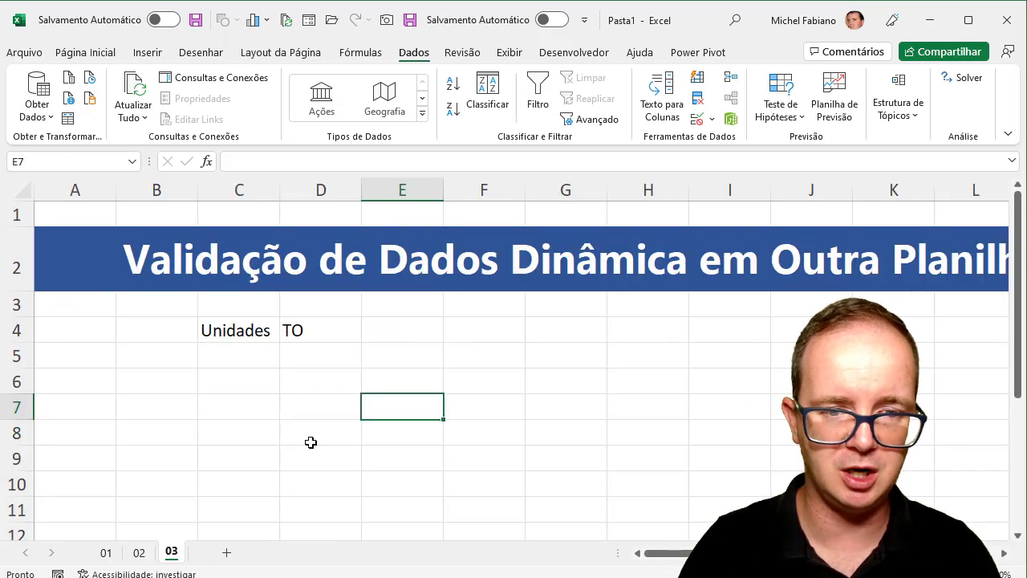
Step: Clear TO from cell D4 on sheet 03 and return to sheet 02
{"action": "left_click", "coordinate": [343, 335]}
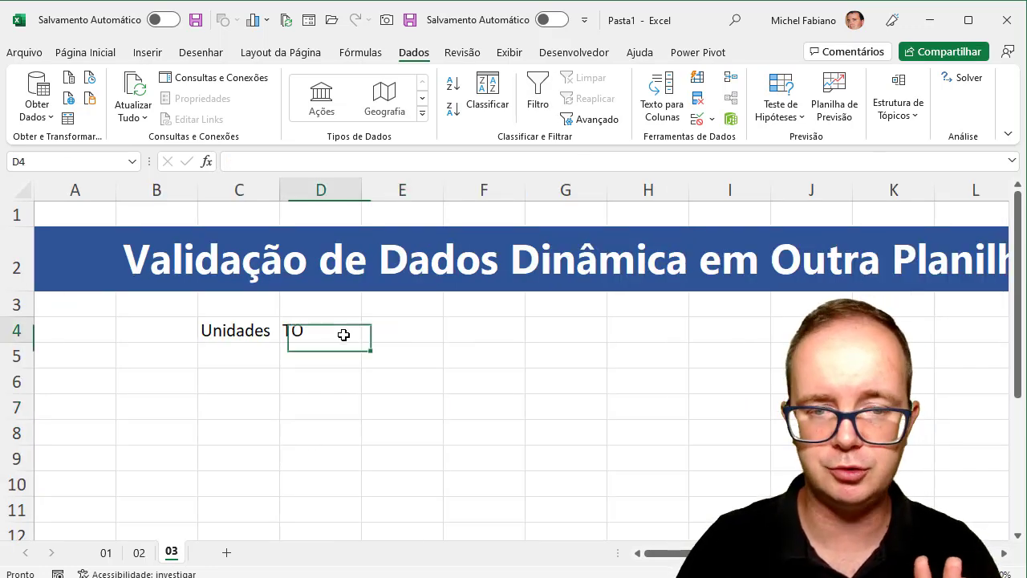
{"action": "key", "text": "Delete"}
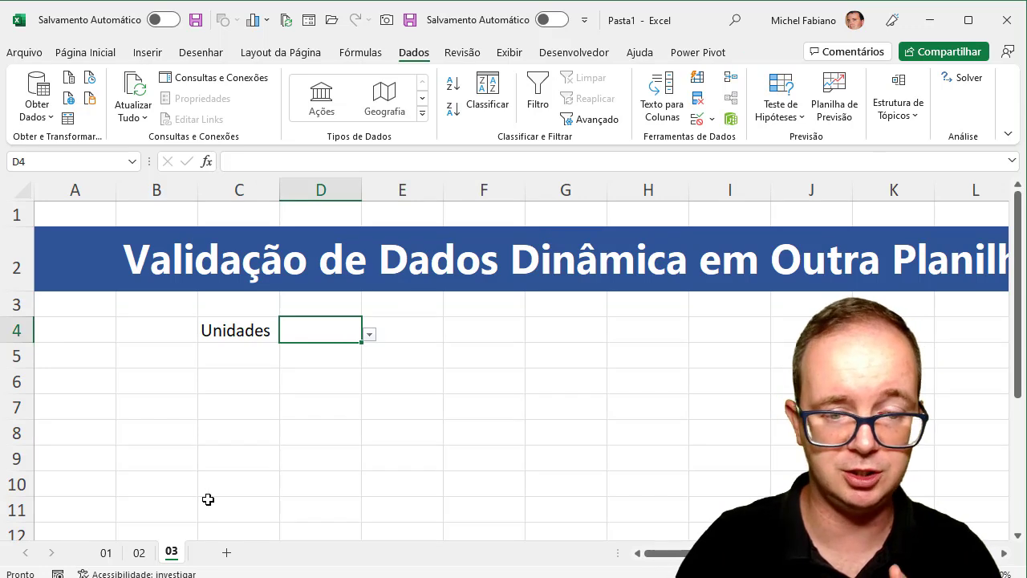
{"action": "left_click", "coordinate": [138, 552]}
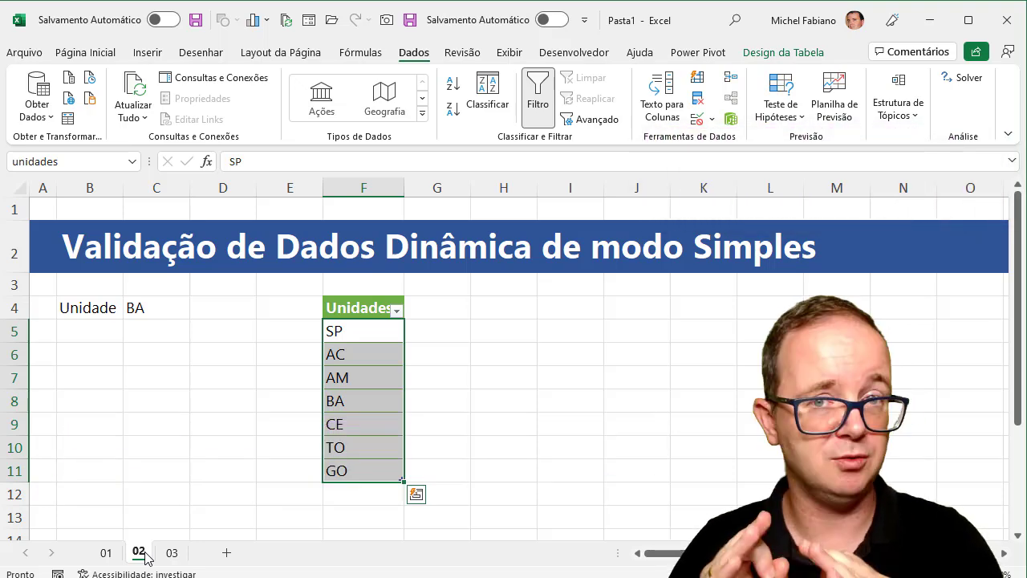
Step: On sheet 03, clear all existing data validation from D4
{"action": "left_click", "coordinate": [171, 554]}
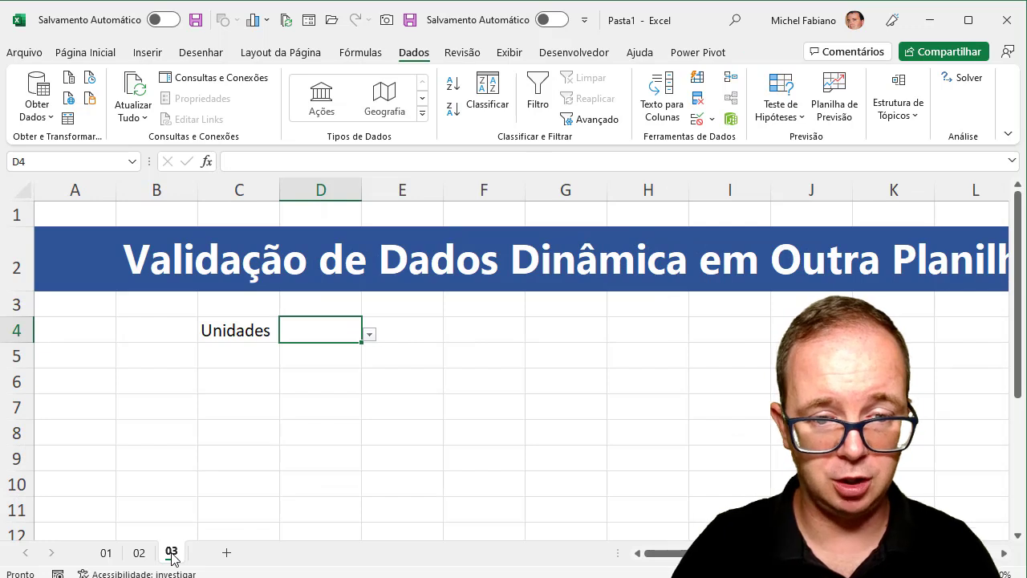
{"action": "left_click", "coordinate": [711, 118]}
{"action": "left_click", "coordinate": [724, 142]}
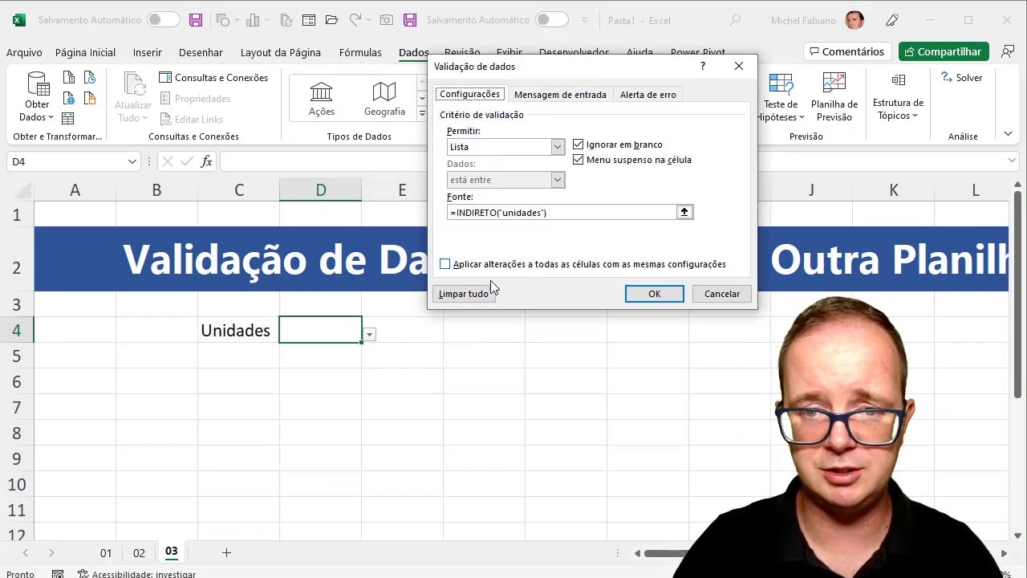
{"action": "left_click", "coordinate": [477, 294]}
{"action": "left_click", "coordinate": [639, 296]}
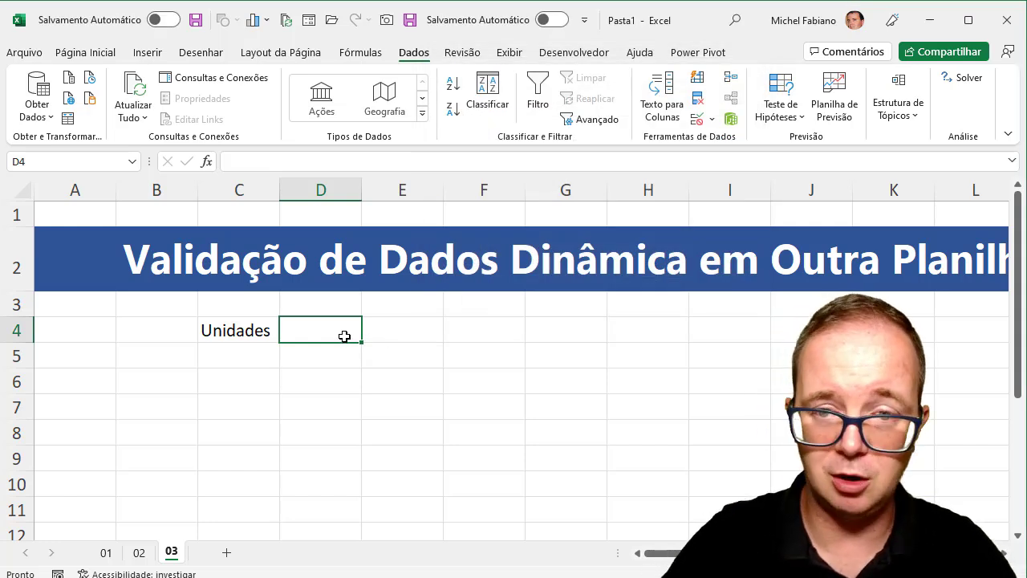
Step: Give D4 a List validation sourced from =indireto("unidades") and check its SP–GO options
{"action": "left_click", "coordinate": [710, 119]}
{"action": "left_click", "coordinate": [726, 141]}
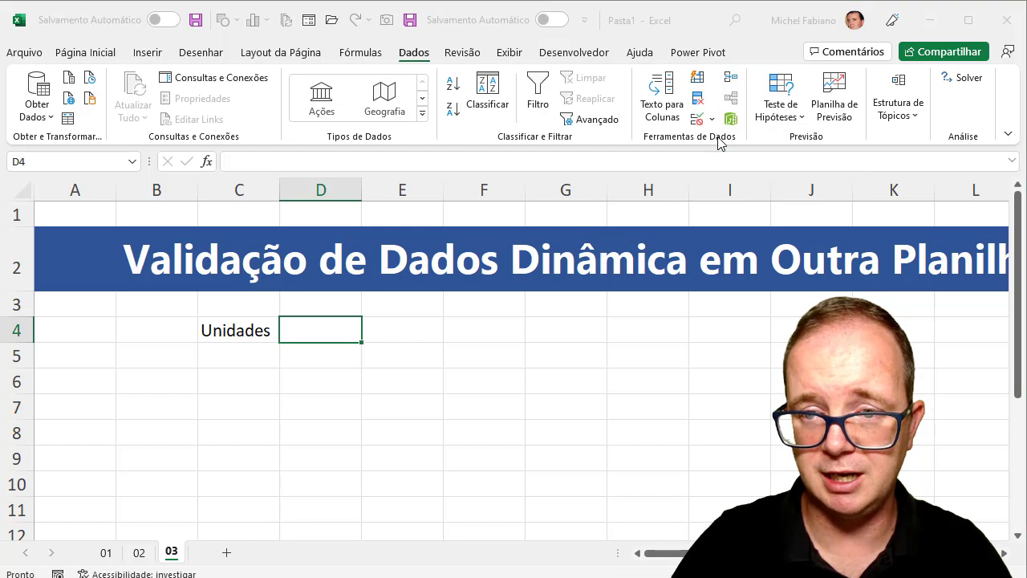
{"action": "left_click", "coordinate": [557, 147]}
{"action": "left_click", "coordinate": [512, 199]}
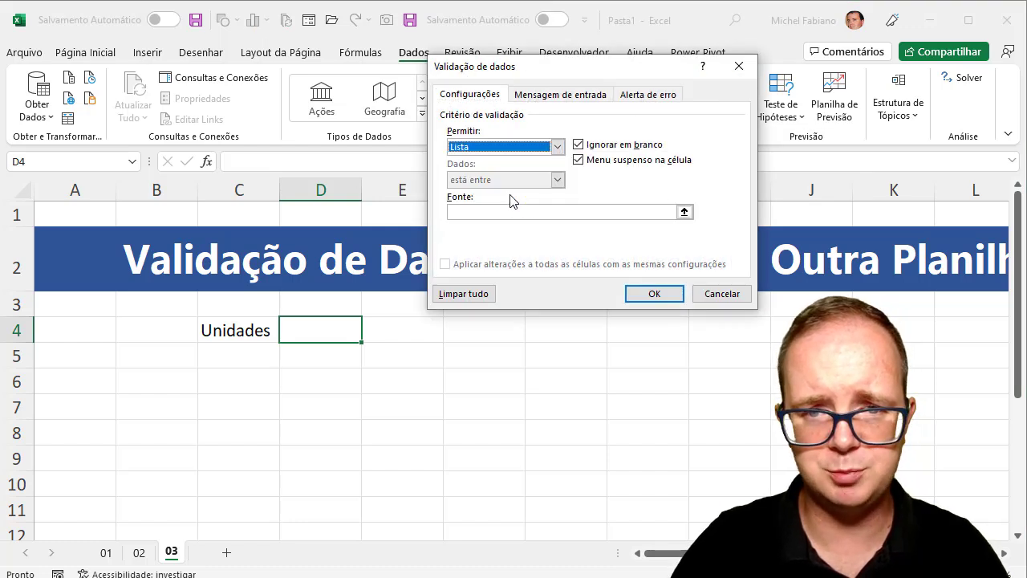
{"action": "left_click", "coordinate": [495, 212]}
{"action": "type", "text": "=indireto(\"unidades\")"}
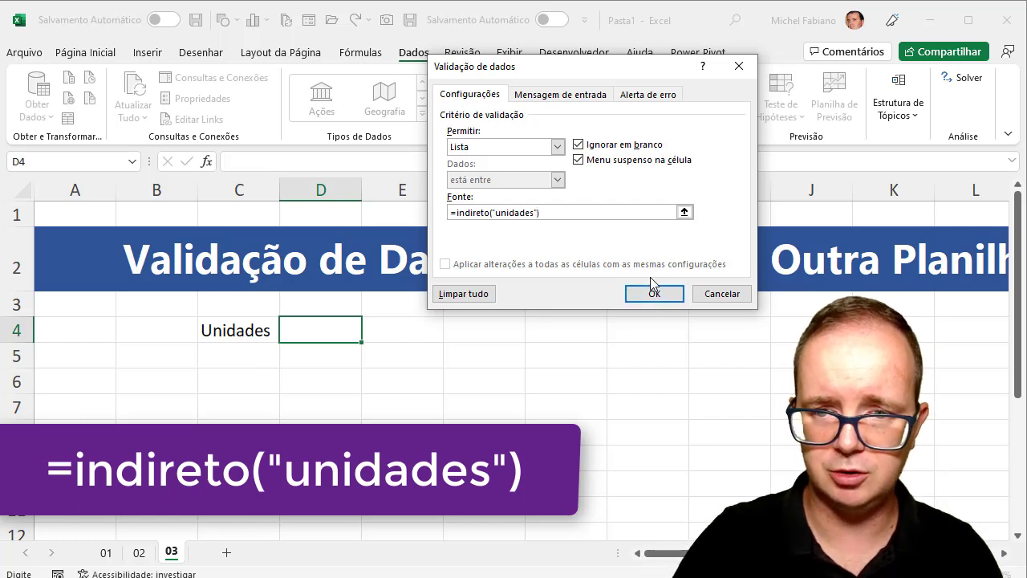
{"action": "left_click", "coordinate": [653, 295]}
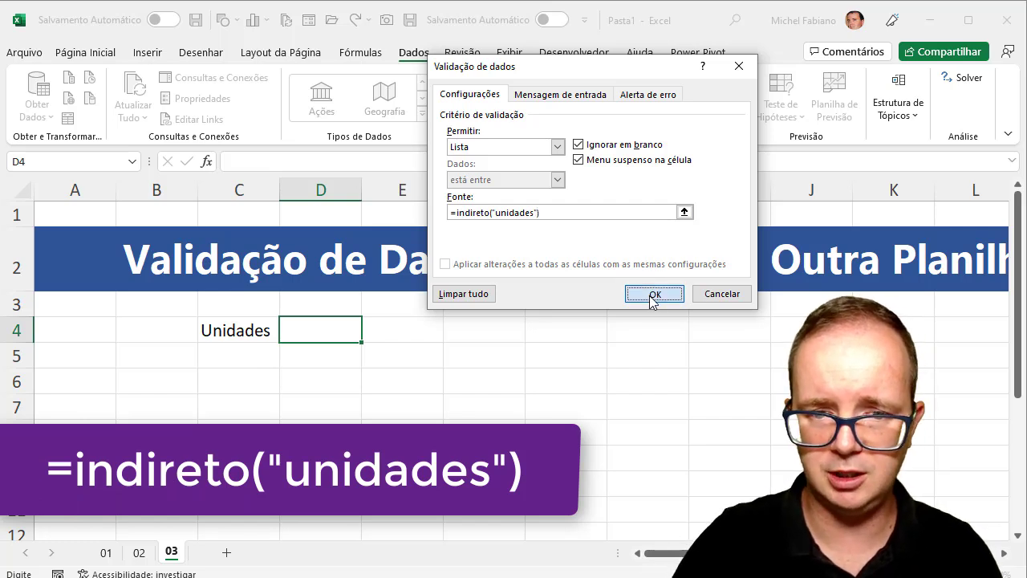
{"action": "left_click", "coordinate": [371, 335]}
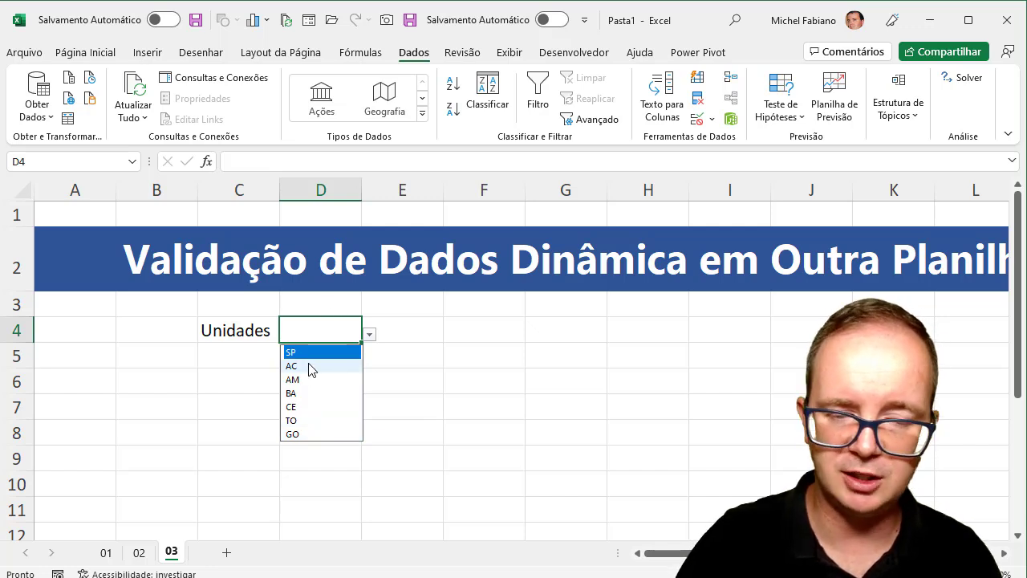
{"action": "left_click", "coordinate": [361, 57]}
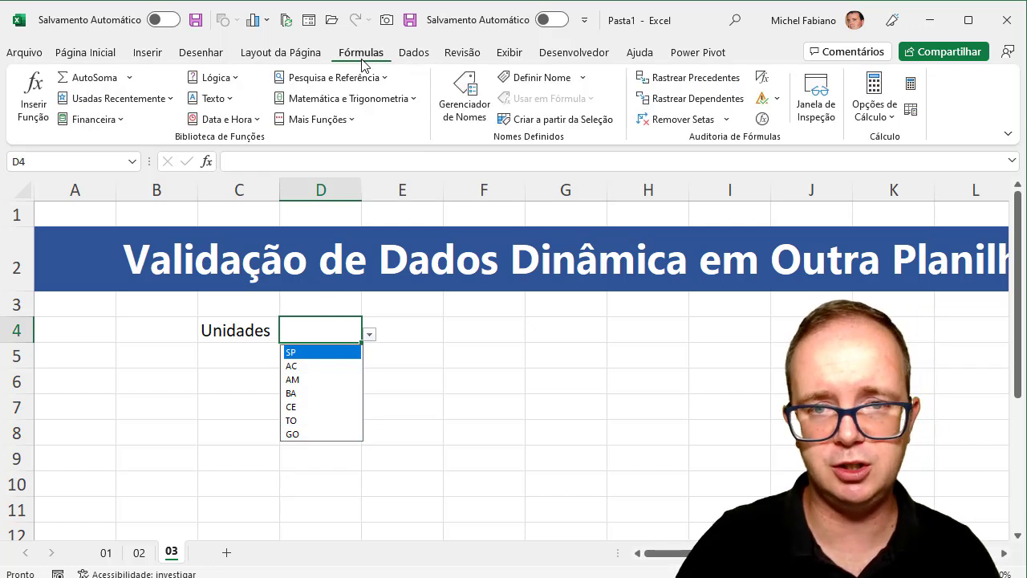
{"action": "left_click", "coordinate": [465, 101]}
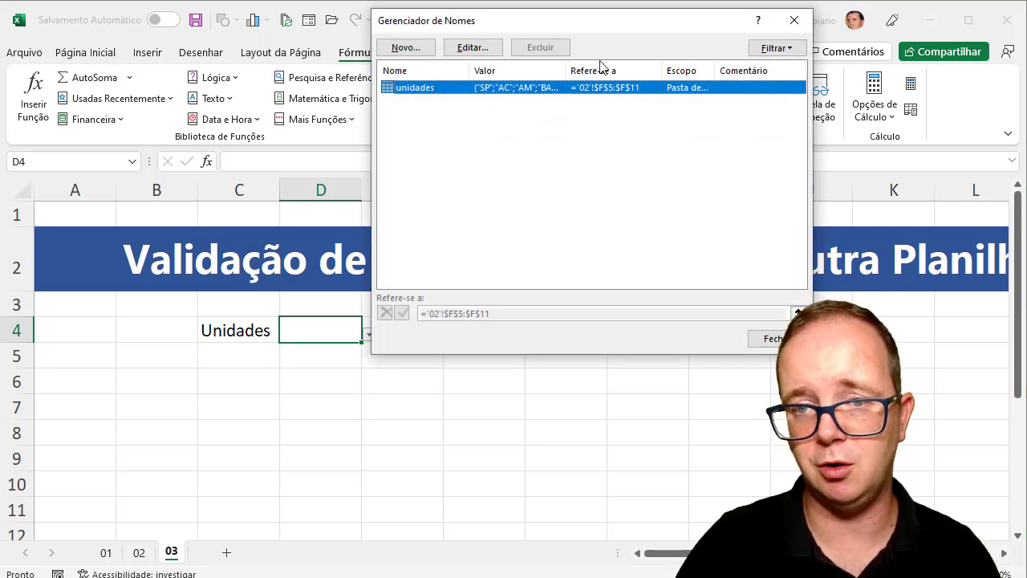
{"action": "left_click_drag", "start_coordinate": [660, 67], "coordinate": [732, 69]}
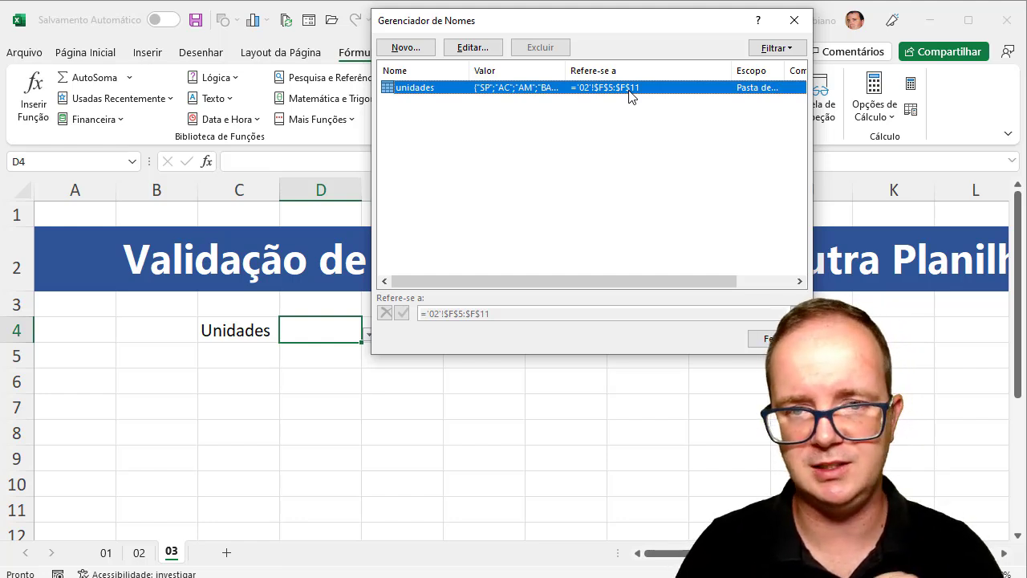
{"action": "left_click", "coordinate": [775, 339]}
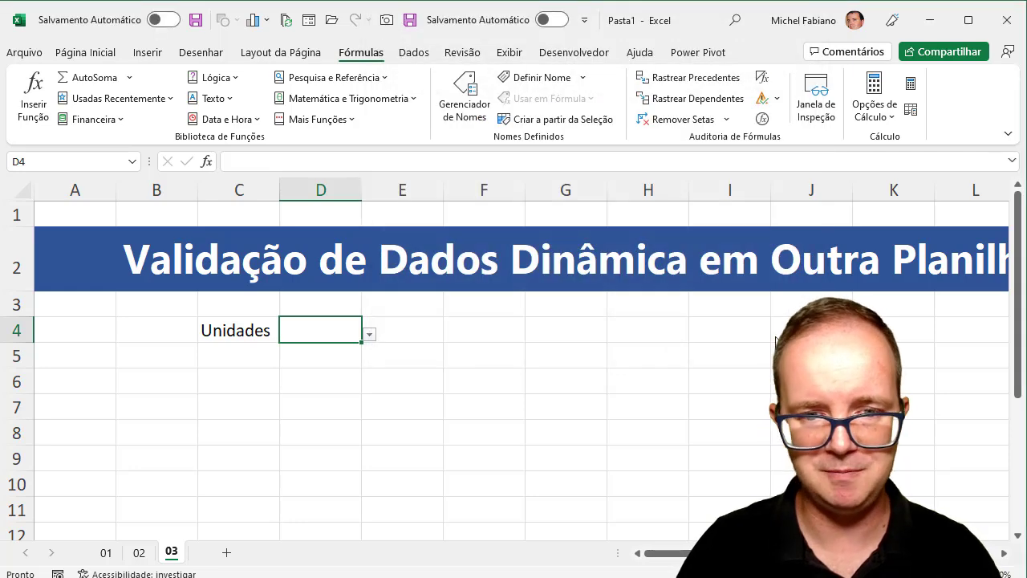
Step: Return to sheet 02 with its unidades table in column F
{"action": "left_click", "coordinate": [138, 552]}
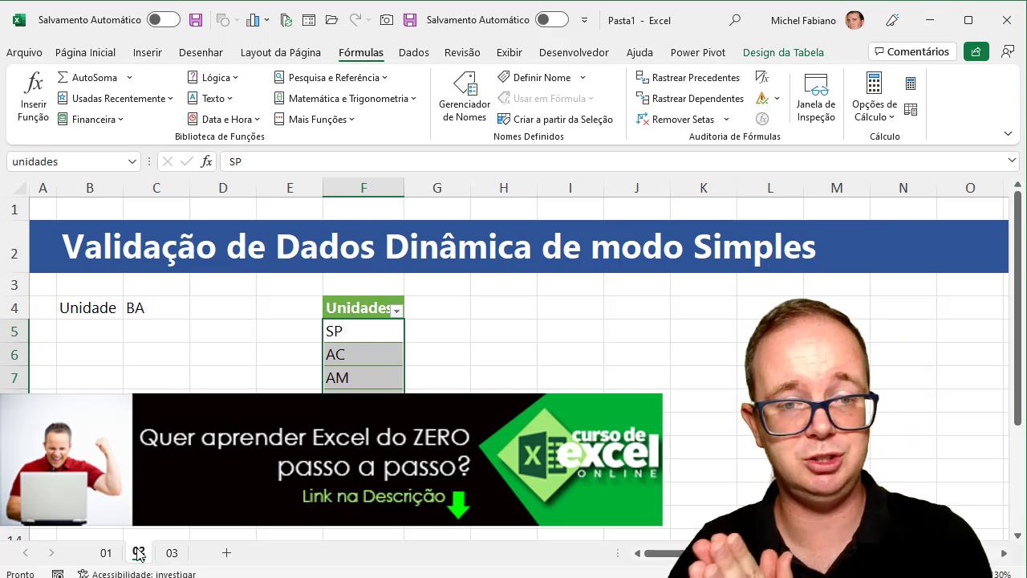